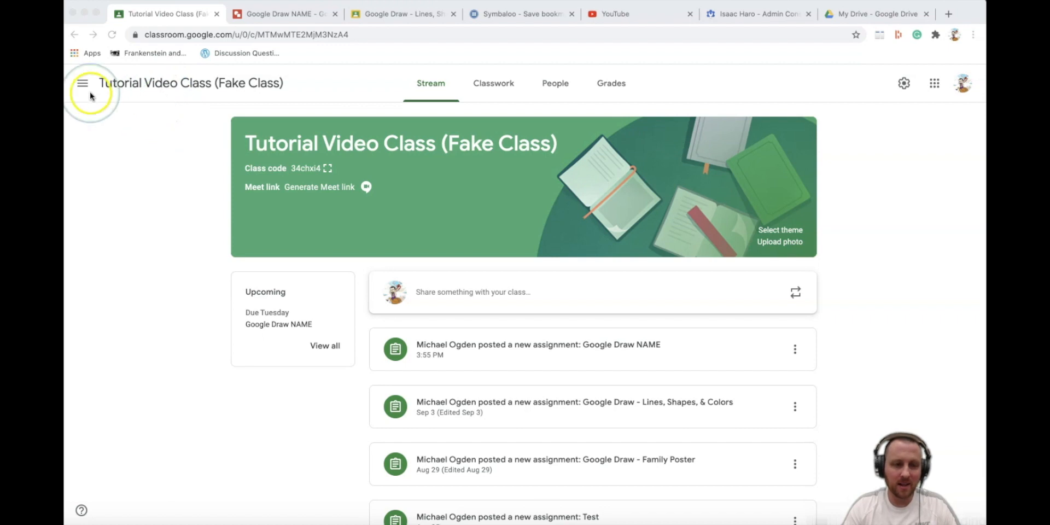
# Go to the Google Classroom class list, enter Tutorial Video Class (Fake Class) and open the Google Draw NAME assignment.
pyautogui.click(936, 87)
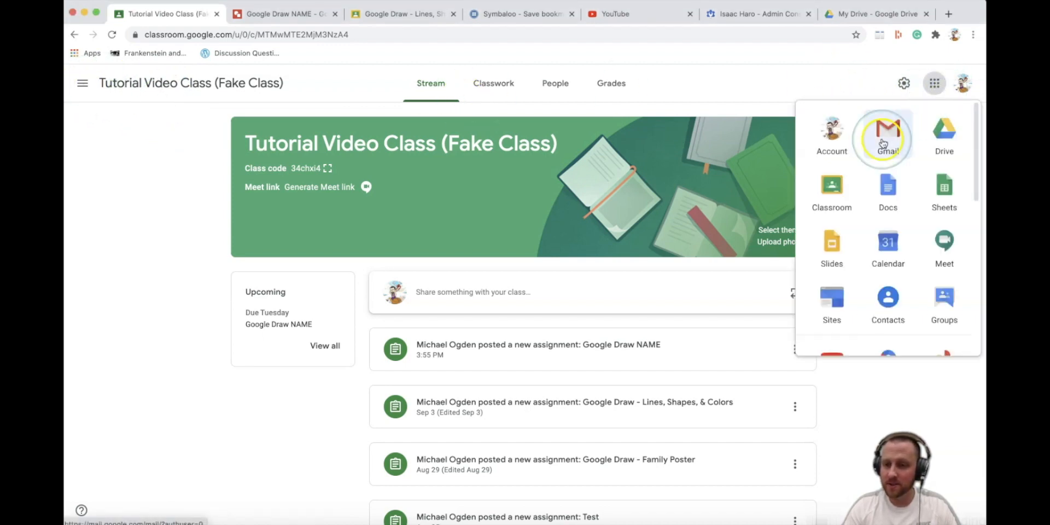
pyautogui.click(833, 190)
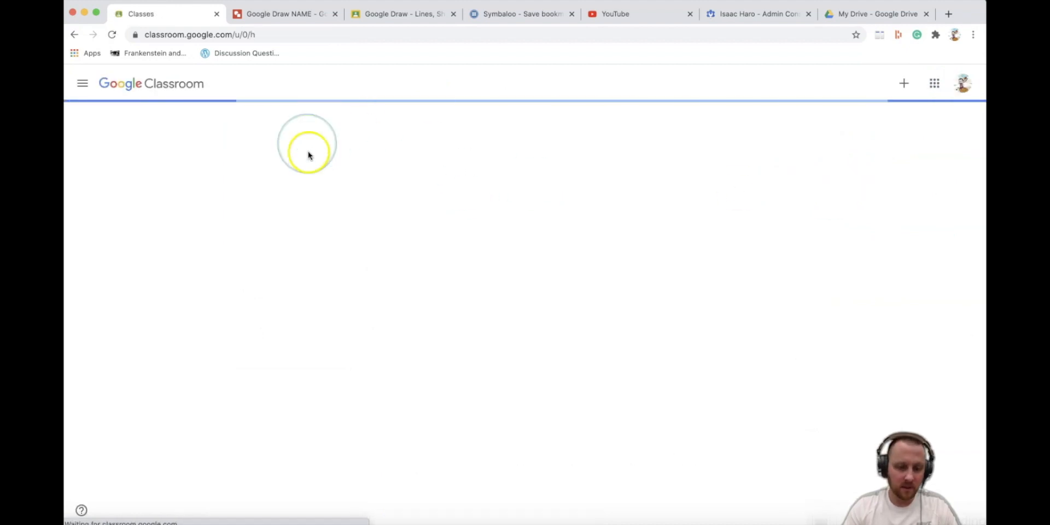
pyautogui.click(318, 160)
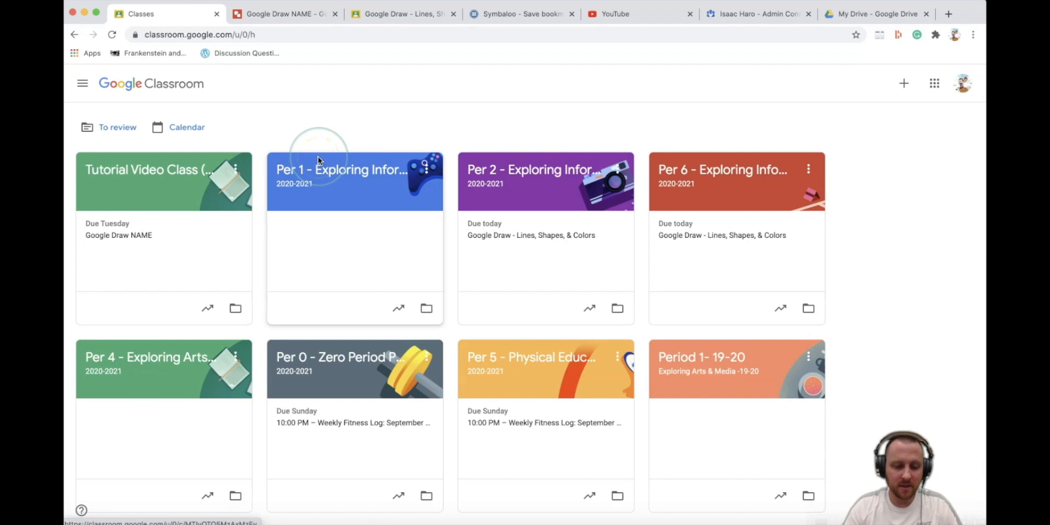
pyautogui.click(166, 170)
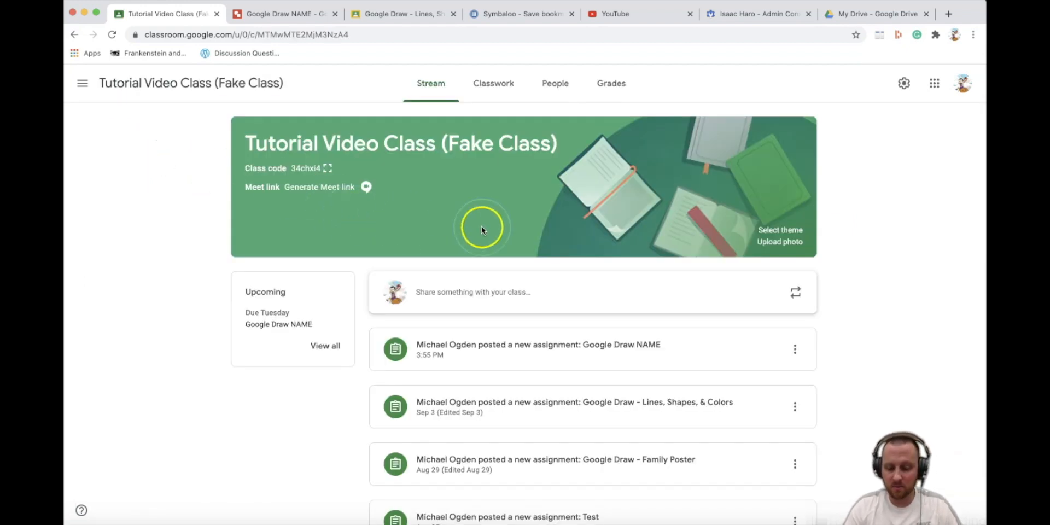
pyautogui.click(609, 356)
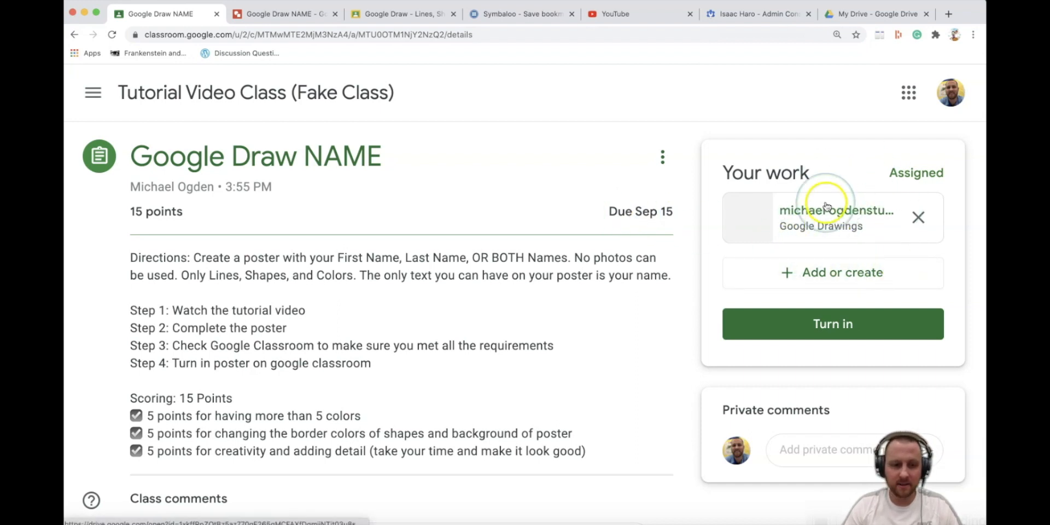
# Read the assignment's directions on which names, text and graphic elements the poster may contain.
pyautogui.press('super+equal')
pyautogui.press('super+equal')
pyautogui.press('super+equal')
pyautogui.press('super+equal')
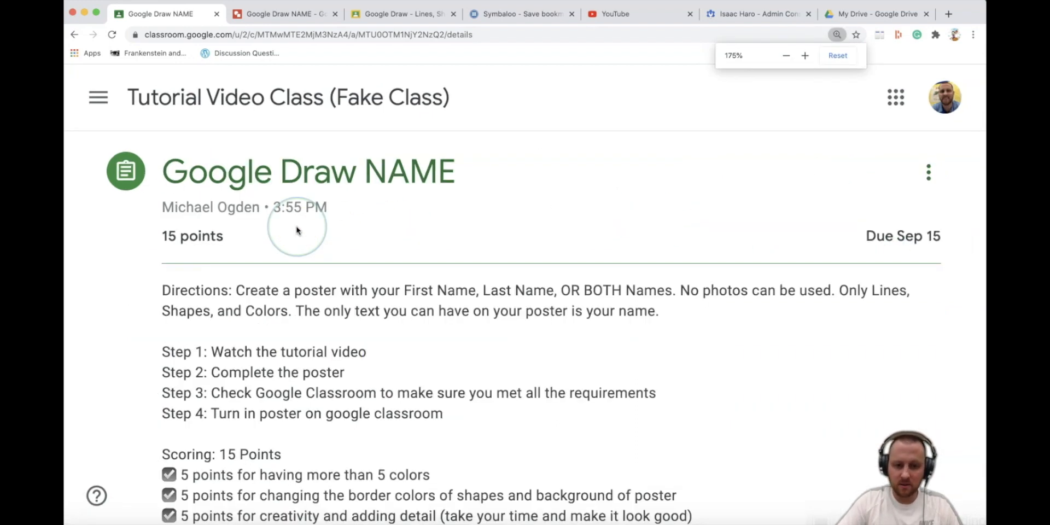
pyautogui.scroll(-3, 296, 227)
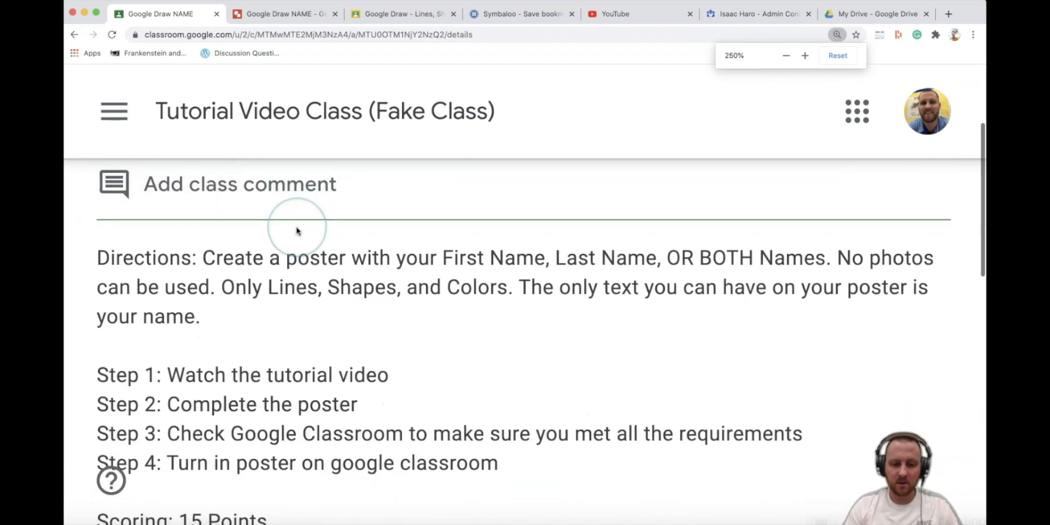
pyautogui.moveTo(217, 258); pyautogui.dragTo(766, 258)
pyautogui.click(800, 237)
pyautogui.click(141, 301)
pyautogui.click(110, 269)
pyautogui.click(152, 270)
pyautogui.click(252, 290)
pyautogui.moveTo(252, 290); pyautogui.dragTo(837, 289)
pyautogui.click(544, 256)
pyautogui.click(753, 354)
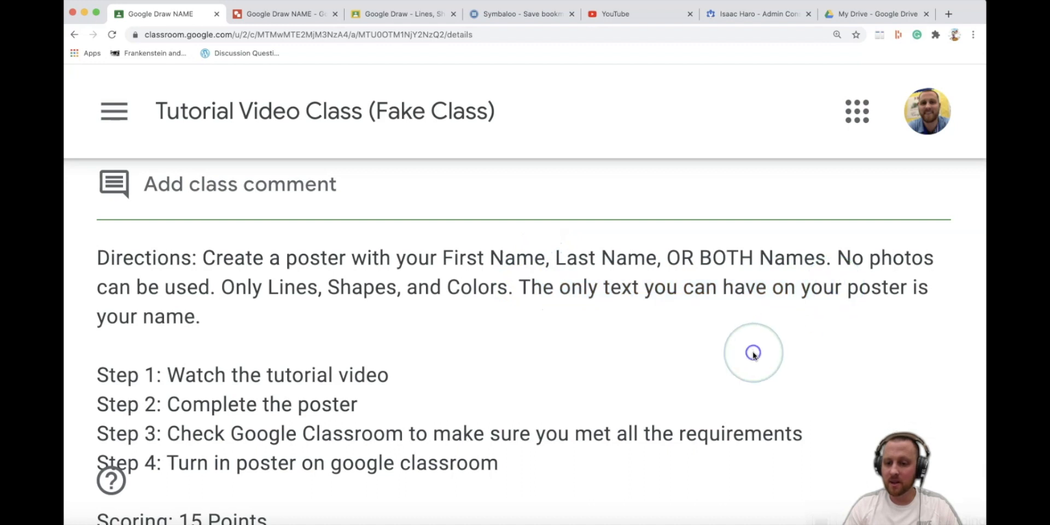
# Review Steps 1 to 4 of the assignment instructions, from watching the tutorial video to turning in the poster.
pyautogui.scroll(-2, 342, 301)
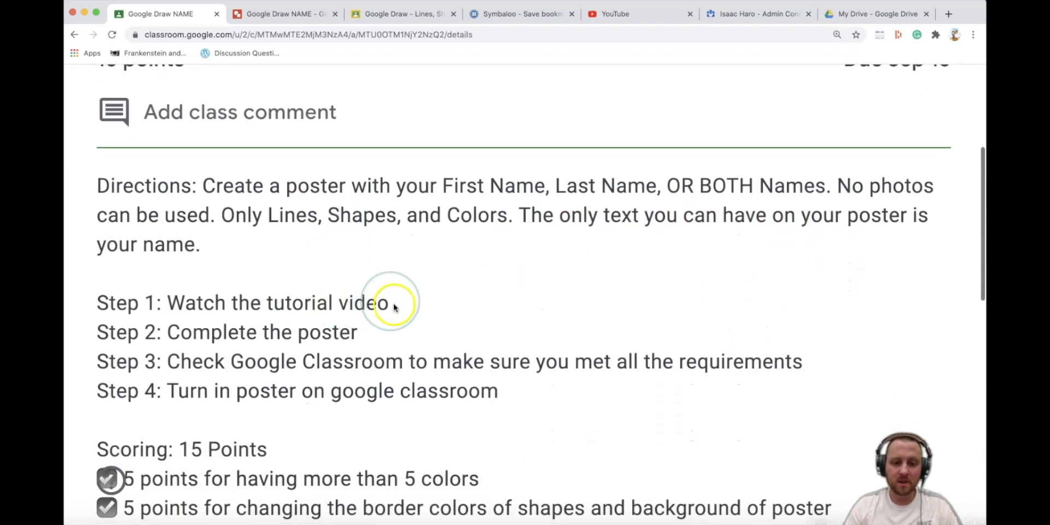
pyautogui.moveTo(110, 303); pyautogui.dragTo(379, 308)
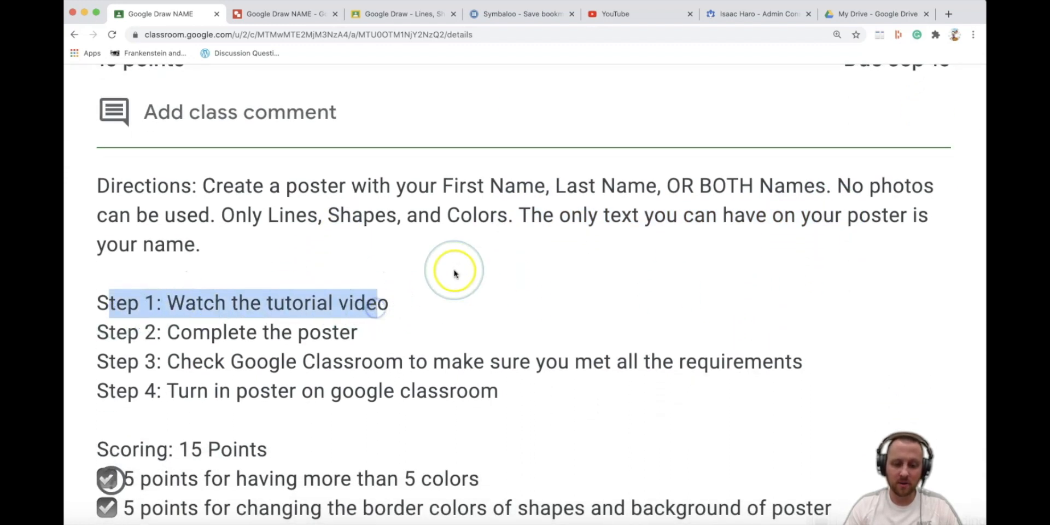
pyautogui.scroll(-15, 451, 273)
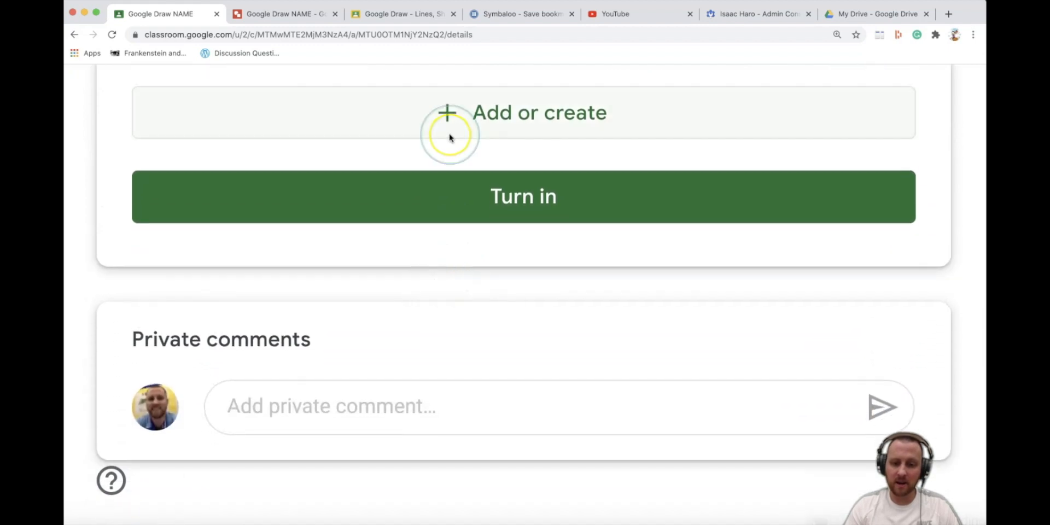
pyautogui.scroll(15, 450, 136)
pyautogui.scroll(-8, 450, 137)
pyautogui.scroll(-7, 433, 321)
pyautogui.scroll(14, 434, 321)
pyautogui.scroll(-4, 436, 325)
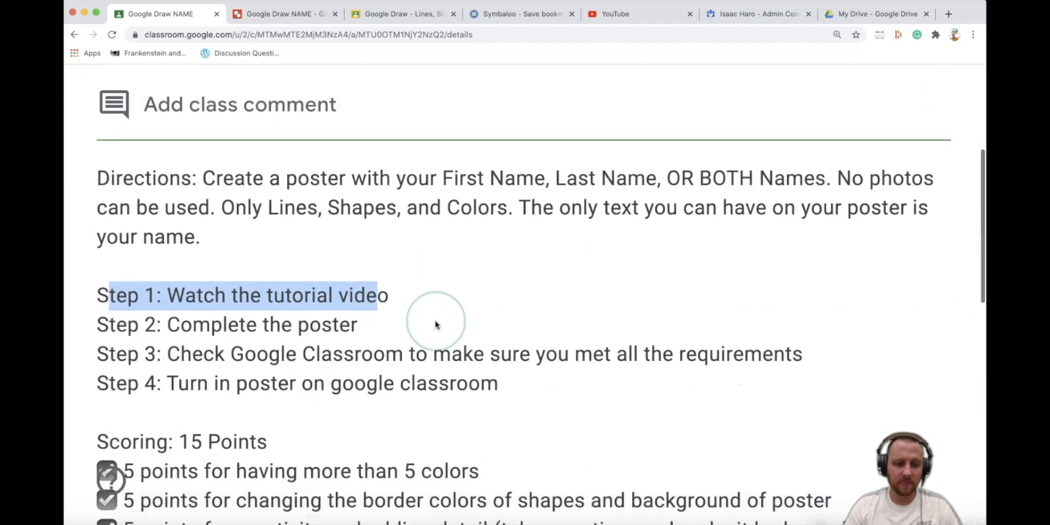
pyautogui.scroll(-1, 436, 324)
pyautogui.click(365, 305)
pyautogui.moveTo(366, 306); pyautogui.dragTo(463, 328)
pyautogui.click(202, 305)
pyautogui.click(481, 291)
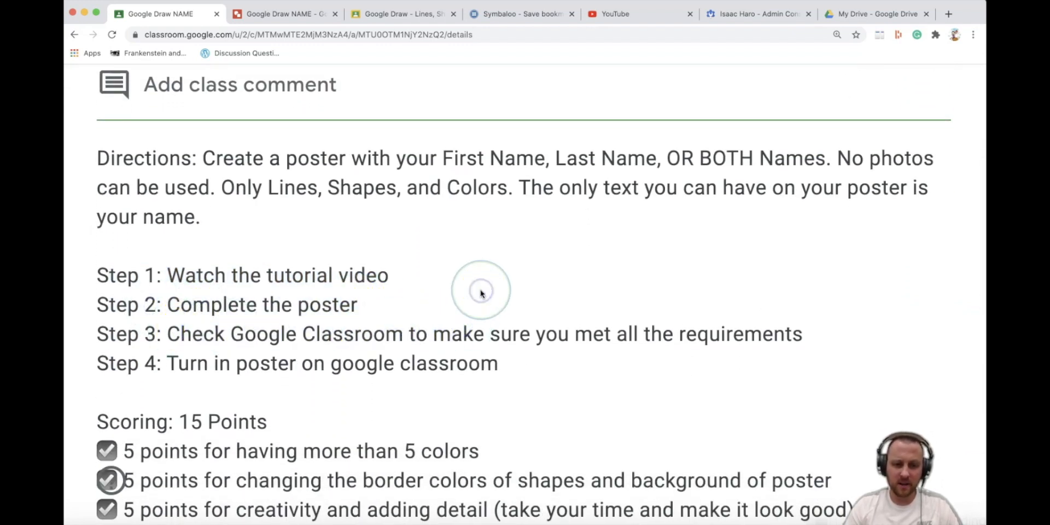
pyautogui.scroll(-3, 480, 291)
pyautogui.moveTo(167, 284); pyautogui.dragTo(492, 277)
pyautogui.click(499, 274)
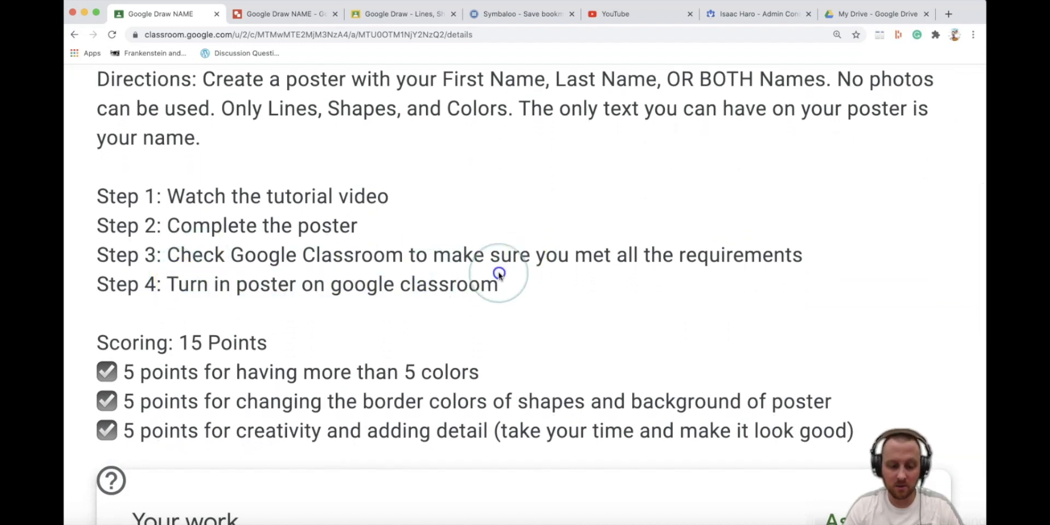
# Examine the 15-point scoring criteria for colors, border and background changes, and creativity.
pyautogui.scroll(-3, 370, 296)
pyautogui.moveTo(102, 254); pyautogui.dragTo(274, 253)
pyautogui.click(317, 244)
pyautogui.moveTo(126, 285); pyautogui.dragTo(488, 285)
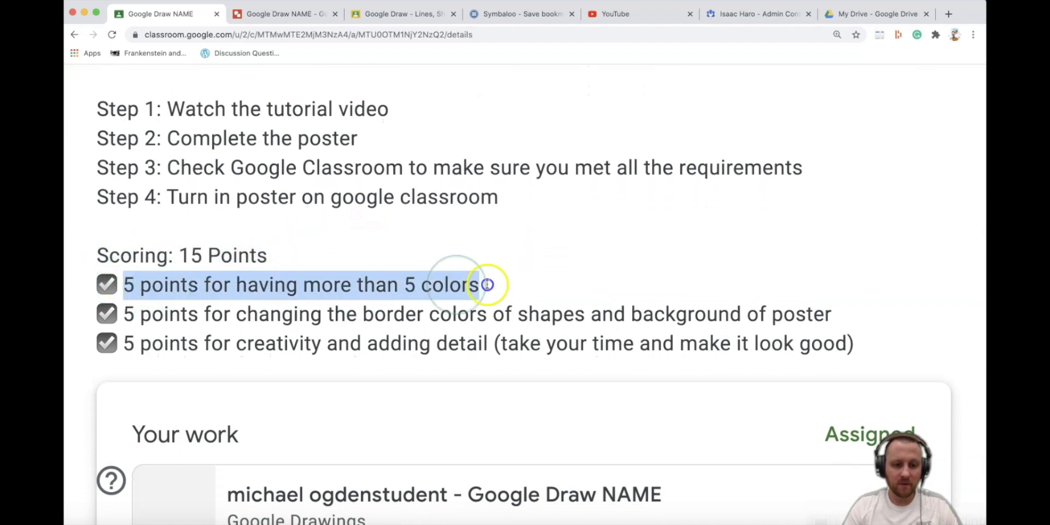
pyautogui.click(474, 239)
pyautogui.moveTo(126, 313); pyautogui.dragTo(542, 343)
pyautogui.click(550, 279)
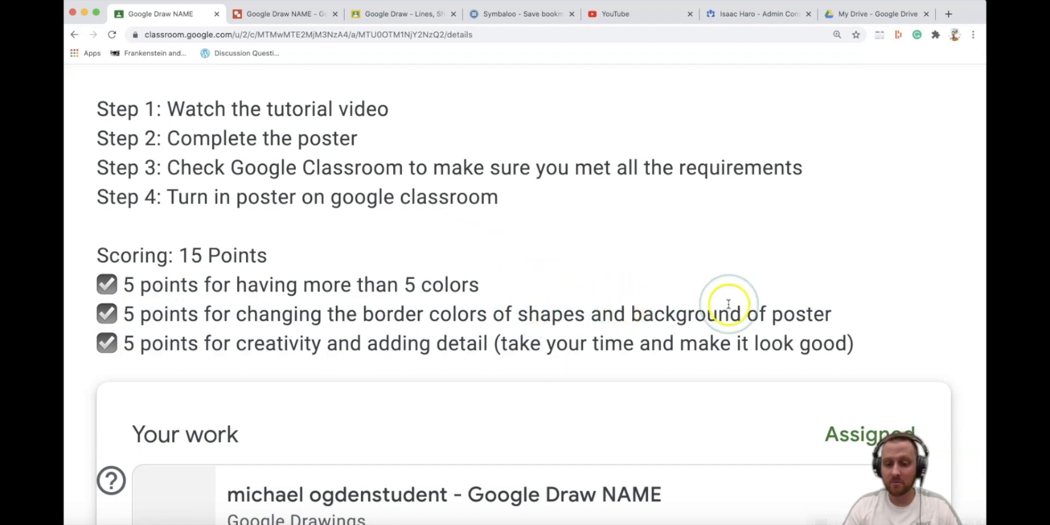
pyautogui.moveTo(123, 343); pyautogui.dragTo(437, 348)
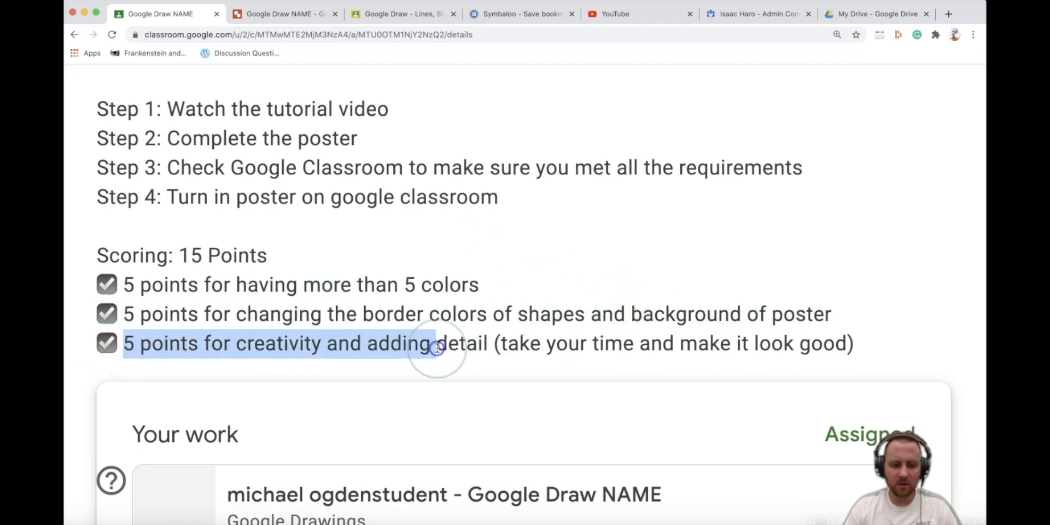
pyautogui.click(453, 320)
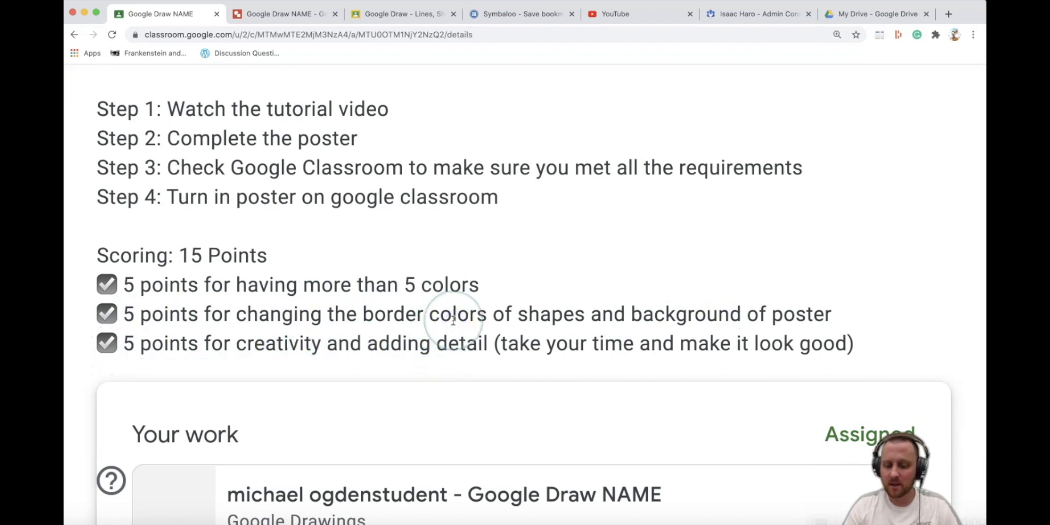
# Open the Google Drawings file attached to the student's work for the Google Draw NAME assignment.
pyautogui.scroll(-4, 453, 320)
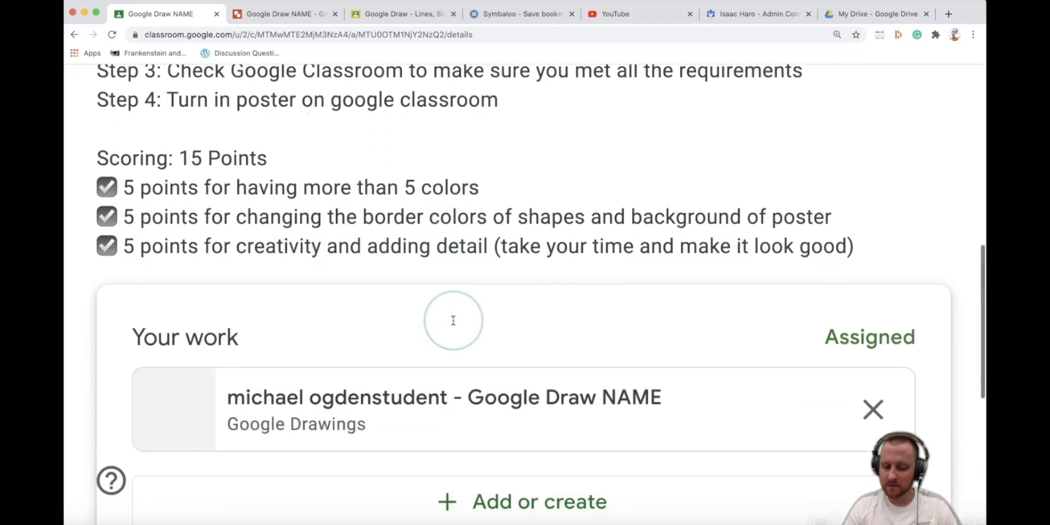
pyautogui.press('super+minus')
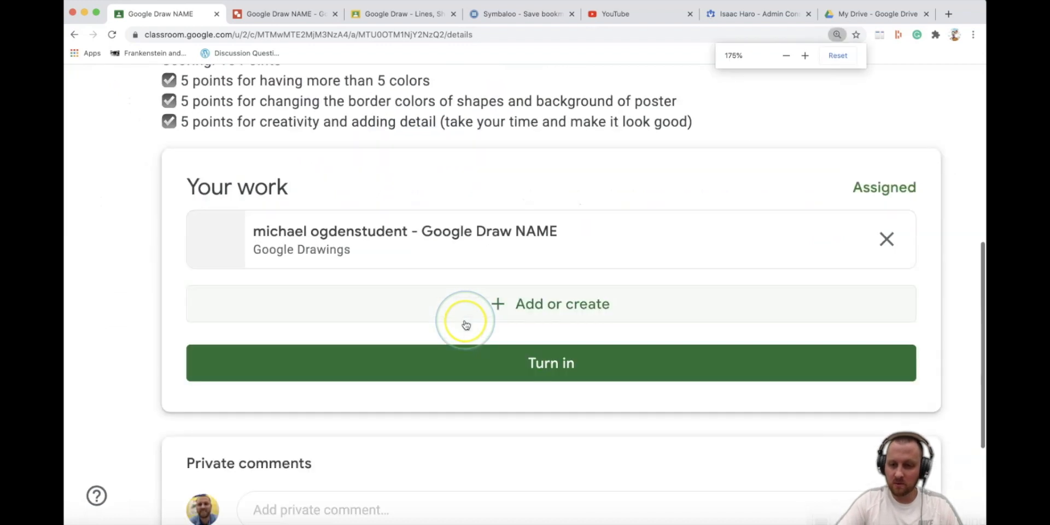
pyautogui.press('super+minus')
pyautogui.press('super+minus')
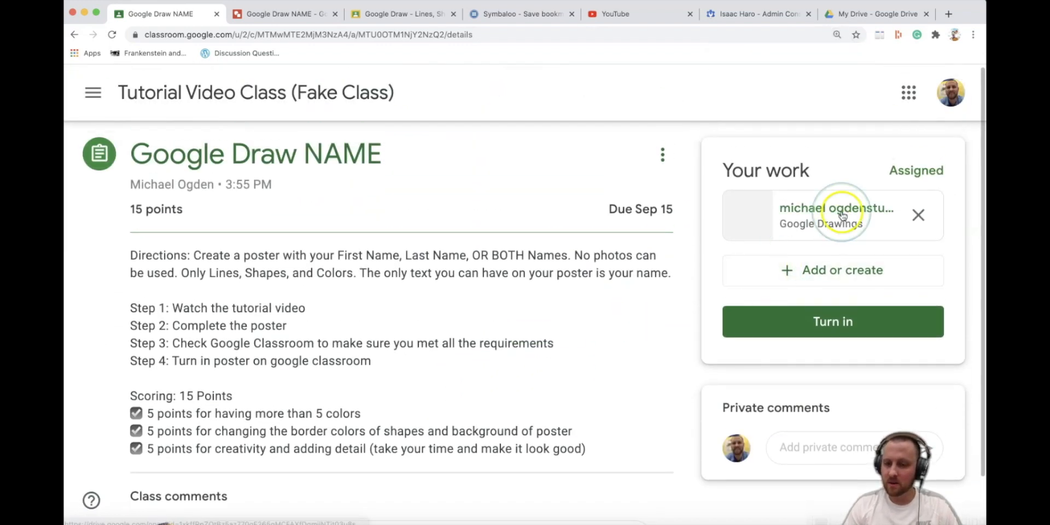
pyautogui.click(854, 214)
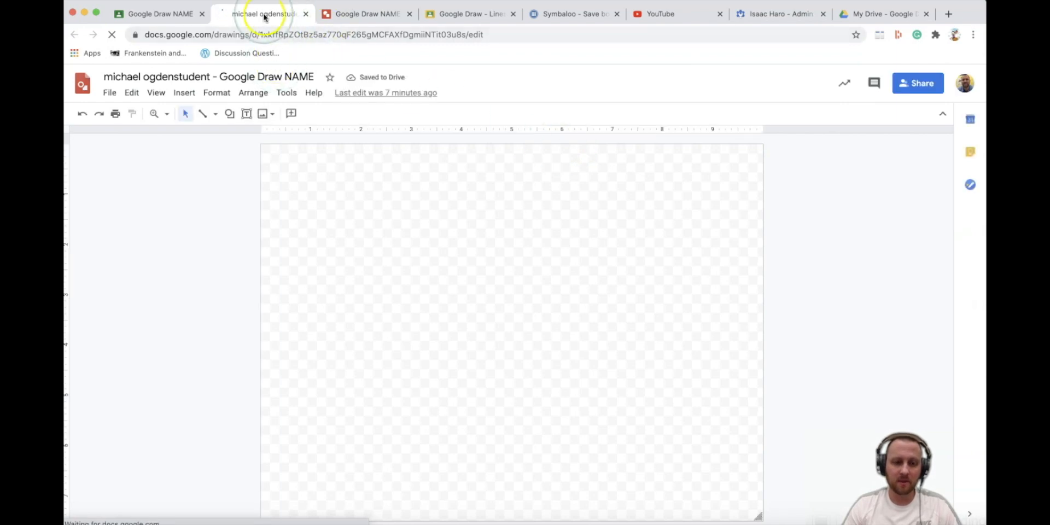
# Switch back and forth between the assignment page and the blank drawing to check the requirements, ending on the drawing.
pyautogui.click(167, 16)
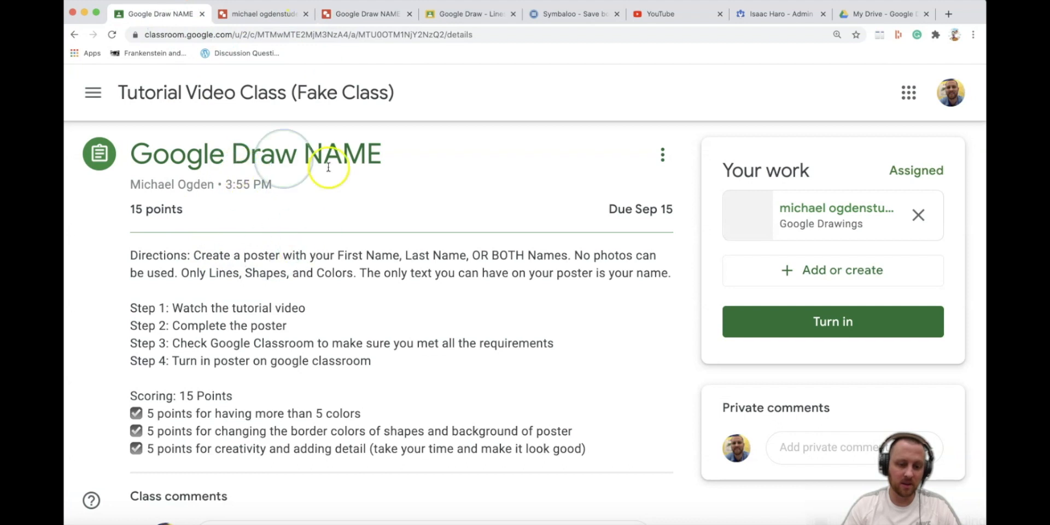
pyautogui.click(264, 15)
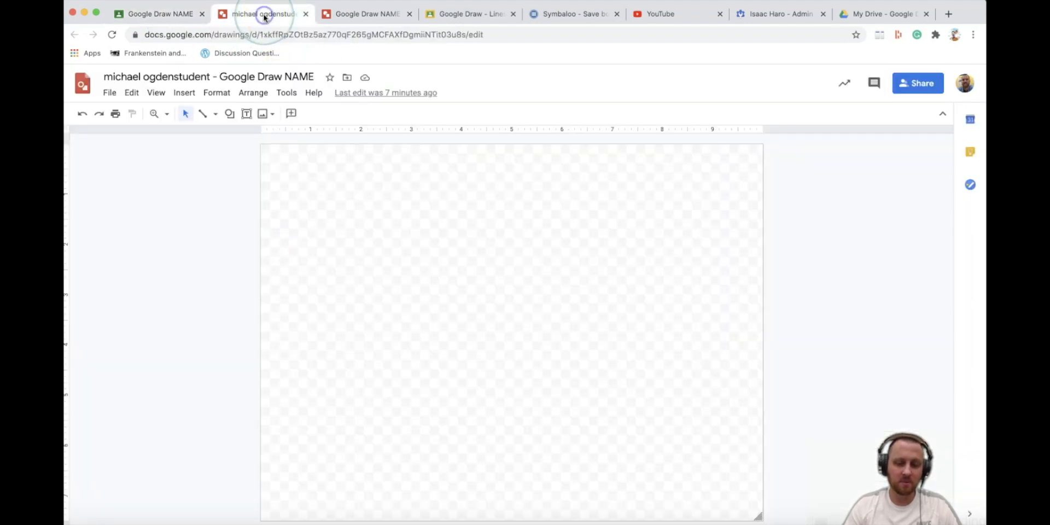
pyautogui.click(173, 14)
pyautogui.click(257, 17)
pyautogui.click(181, 13)
pyautogui.click(243, 13)
pyautogui.click(175, 15)
pyautogui.click(224, 14)
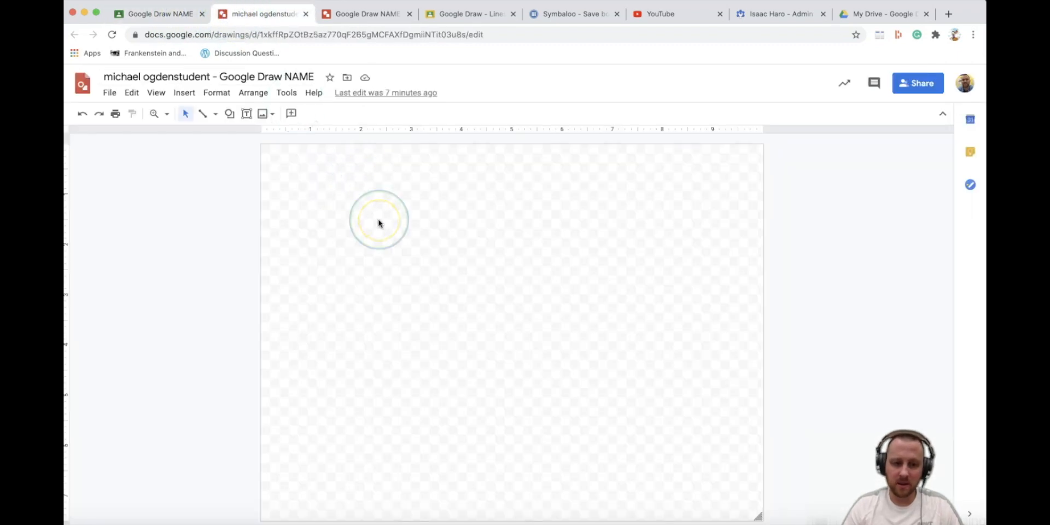
# Draw a text box about 9.6 by 2.8 inches across the middle of the canvas and enter the last name in capitals.
pyautogui.click(247, 117)
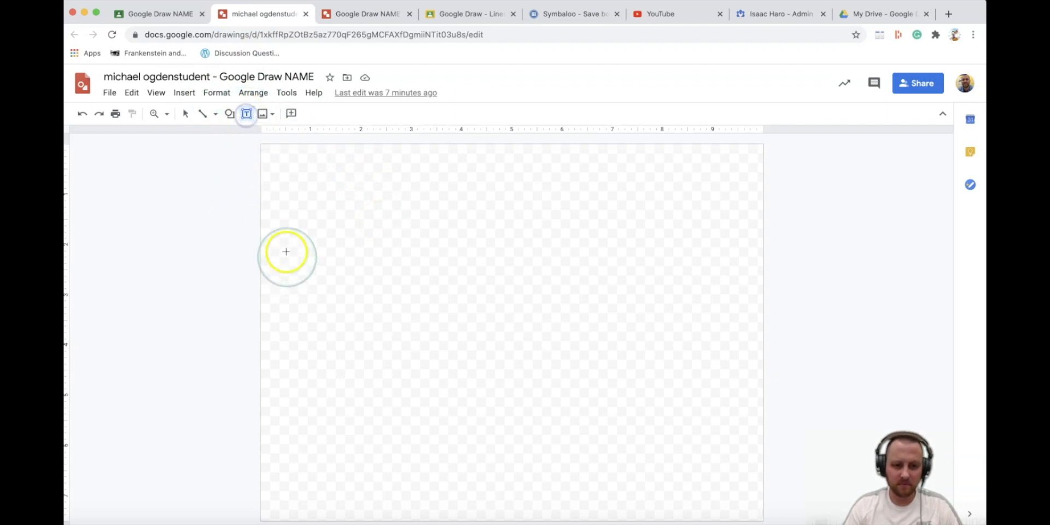
pyautogui.moveTo(272, 248); pyautogui.dragTo(755, 387)
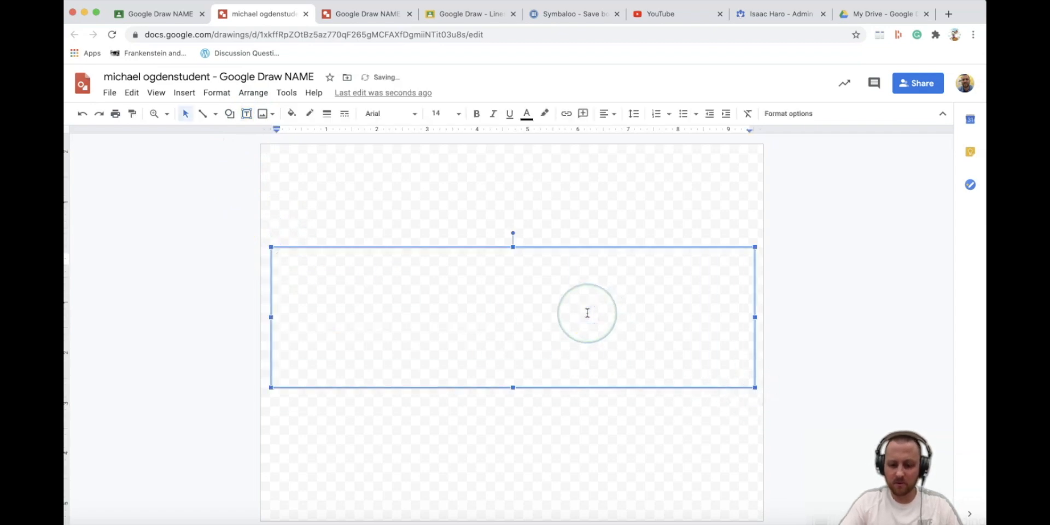
# Set the name text to the Comic Sans MS font at size 150.
pyautogui.moveTo(587, 313); pyautogui.dragTo(267, 256)
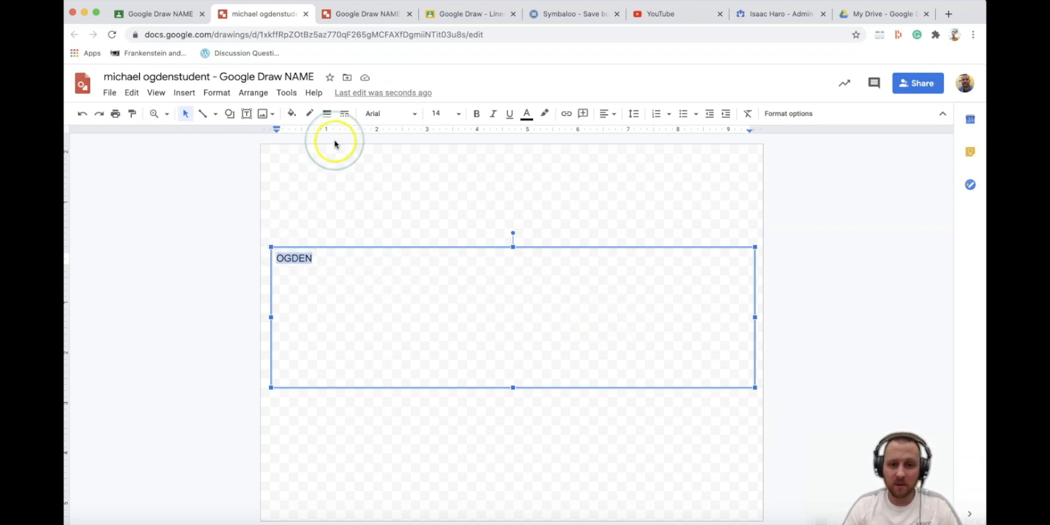
pyautogui.click(419, 119)
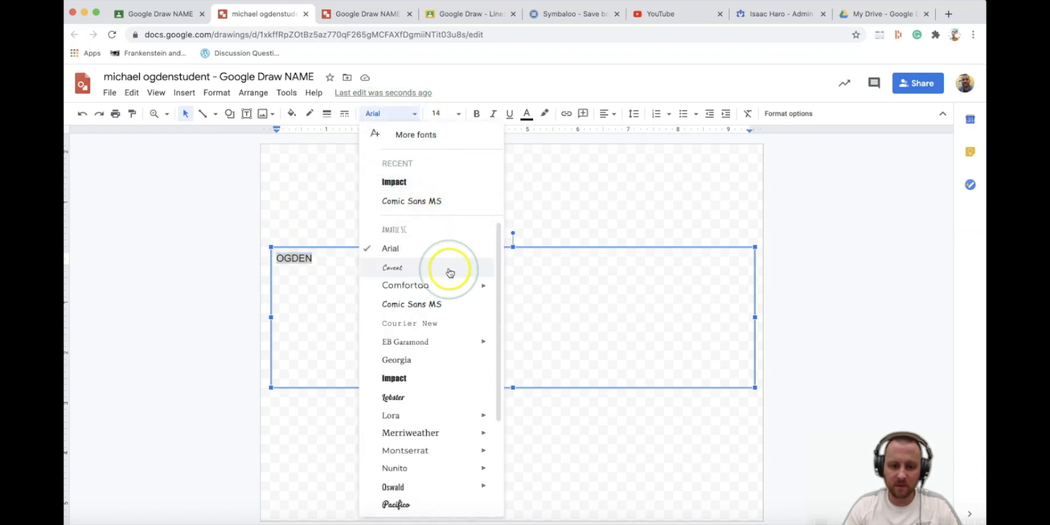
pyautogui.click(443, 305)
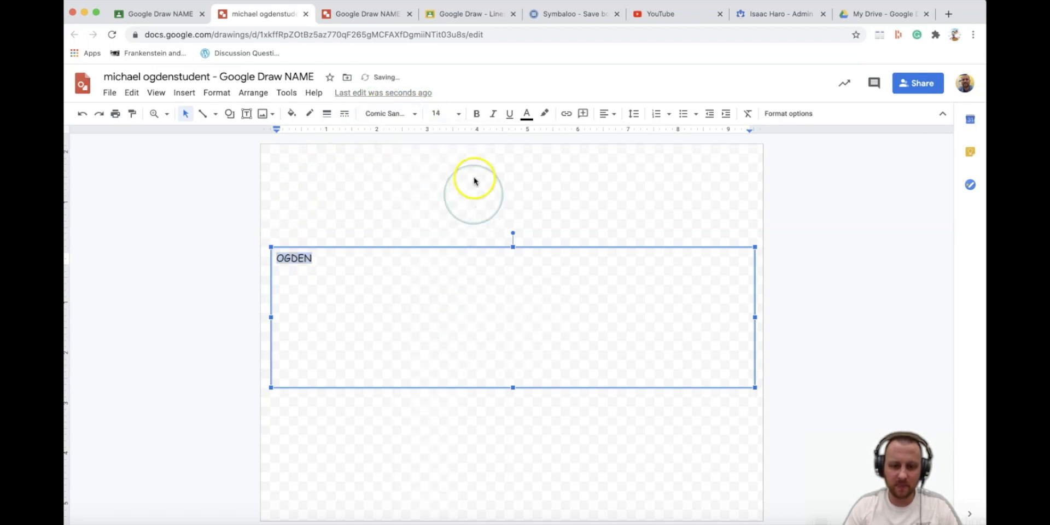
pyautogui.click(458, 114)
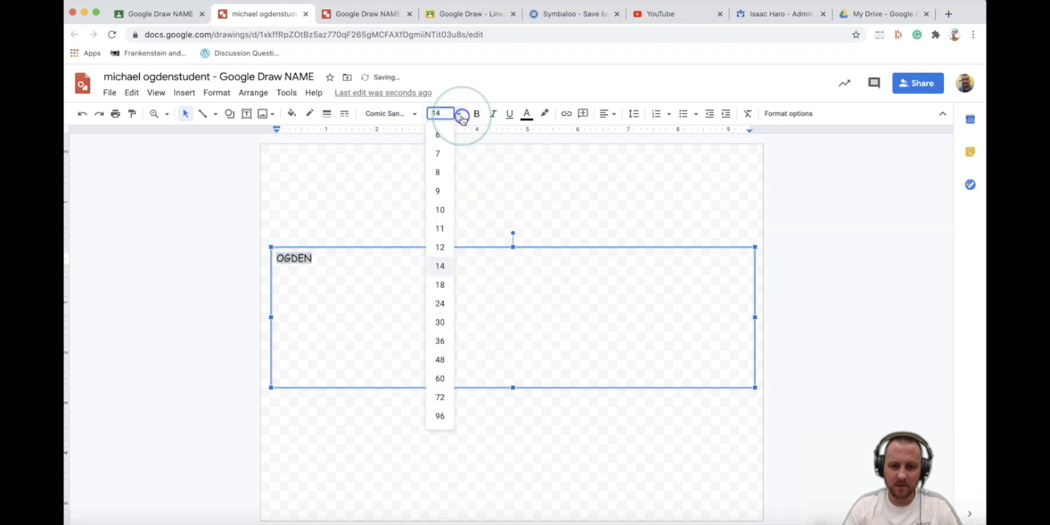
pyautogui.click(441, 417)
pyautogui.click(443, 113)
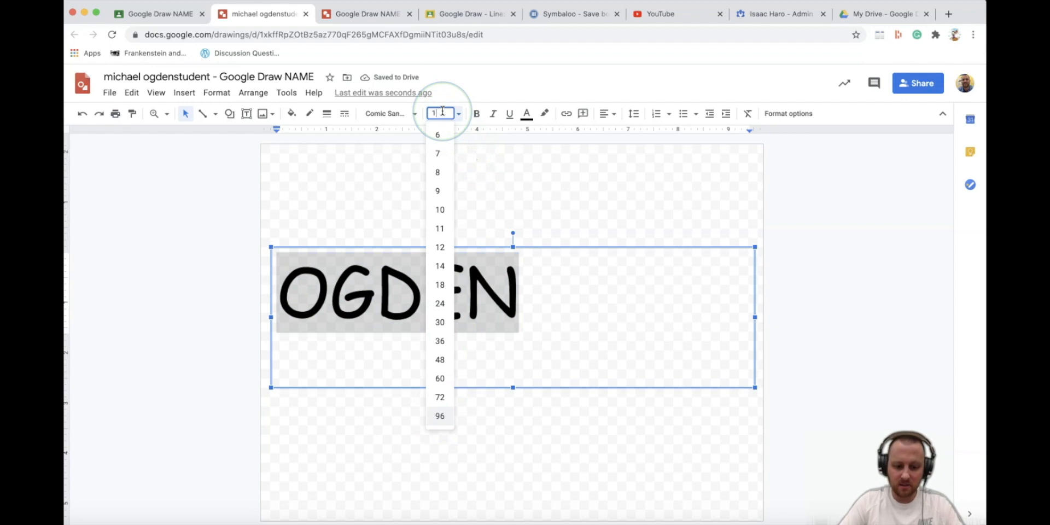
pyautogui.press('Return')
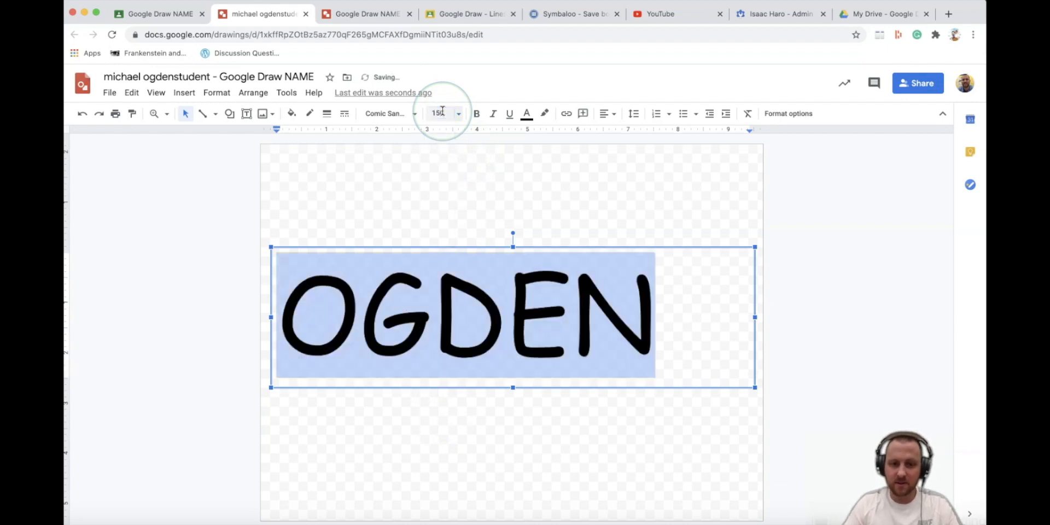
# Make the name text bold, try italic and underline without keeping them, and color the text bright blue.
pyautogui.click(476, 115)
pyautogui.click(496, 116)
pyautogui.click(496, 116)
pyautogui.click(509, 116)
pyautogui.click(509, 116)
pyautogui.click(527, 116)
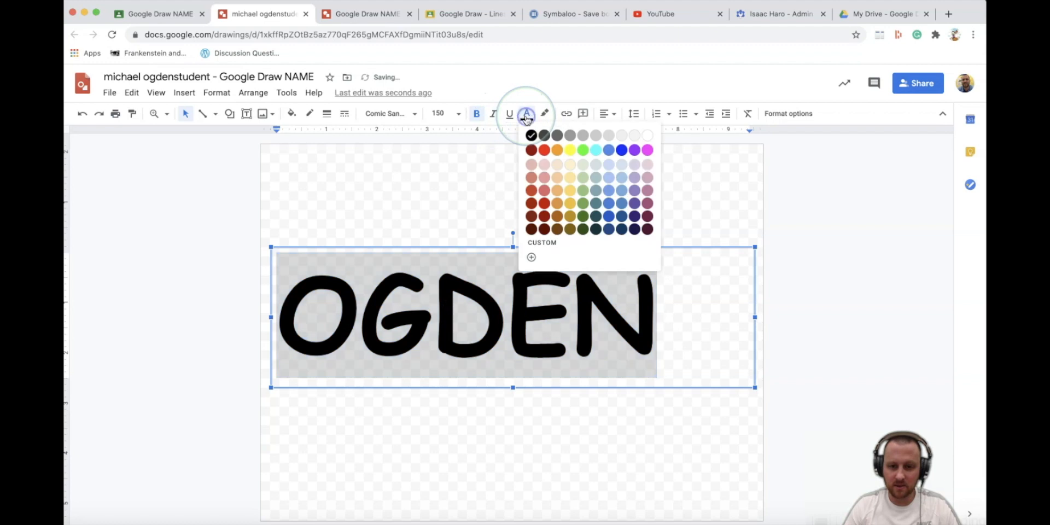
pyautogui.click(621, 151)
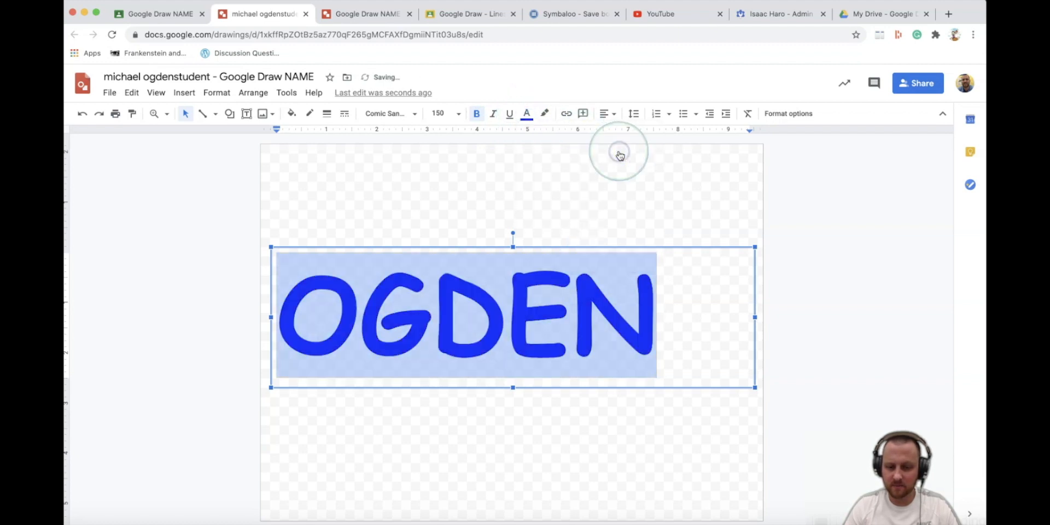
# Try green and magenta highlights behind the name text, and set the highlight back to transparent.
pyautogui.click(545, 114)
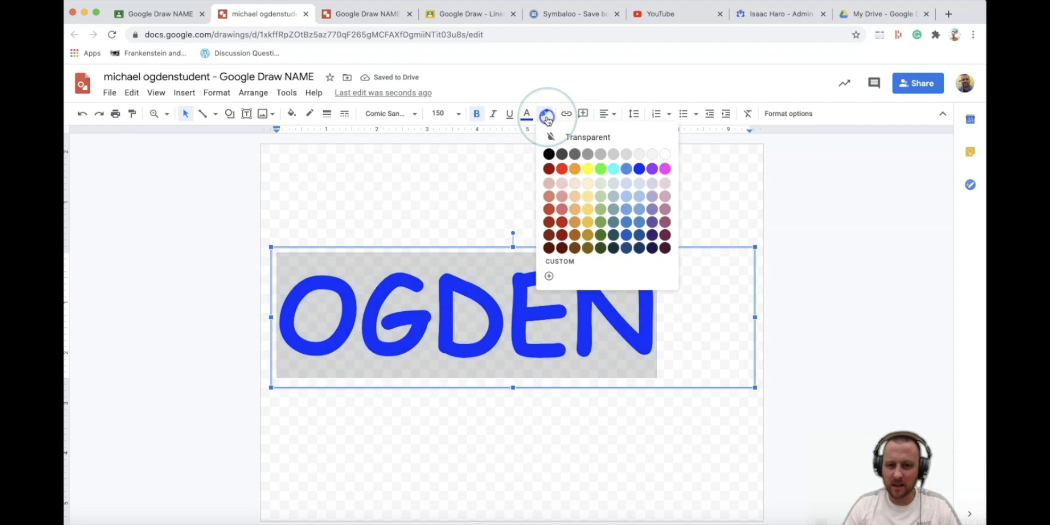
pyautogui.click(600, 171)
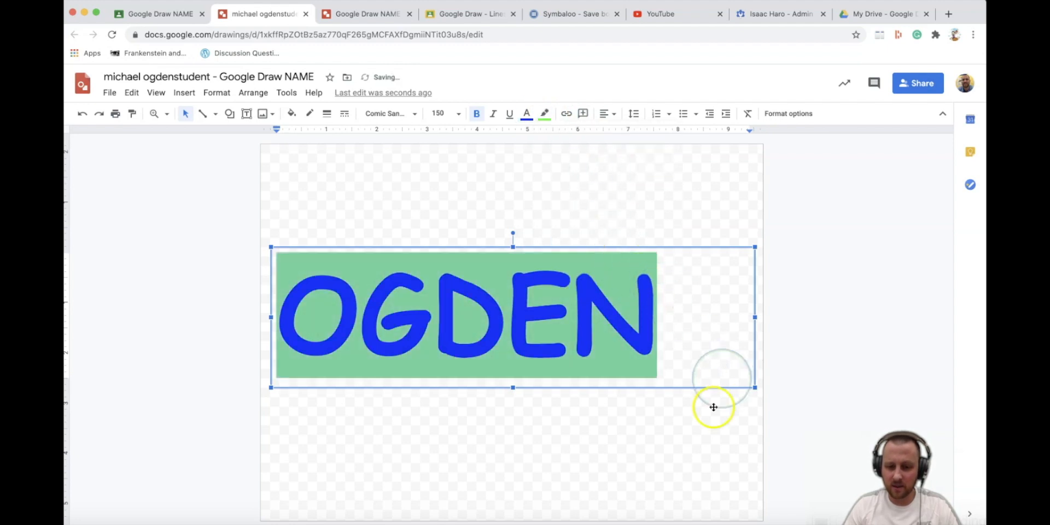
pyautogui.click(545, 113)
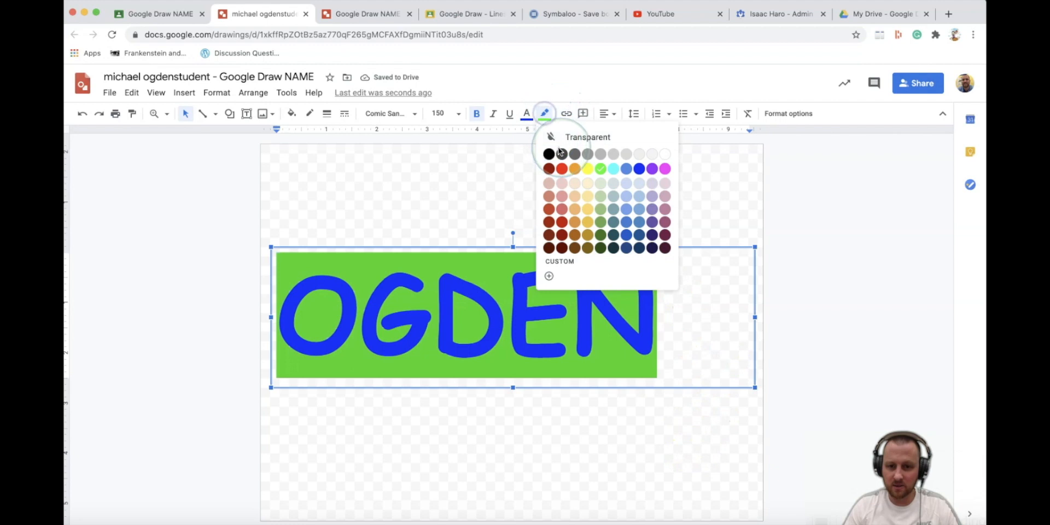
pyautogui.click(665, 169)
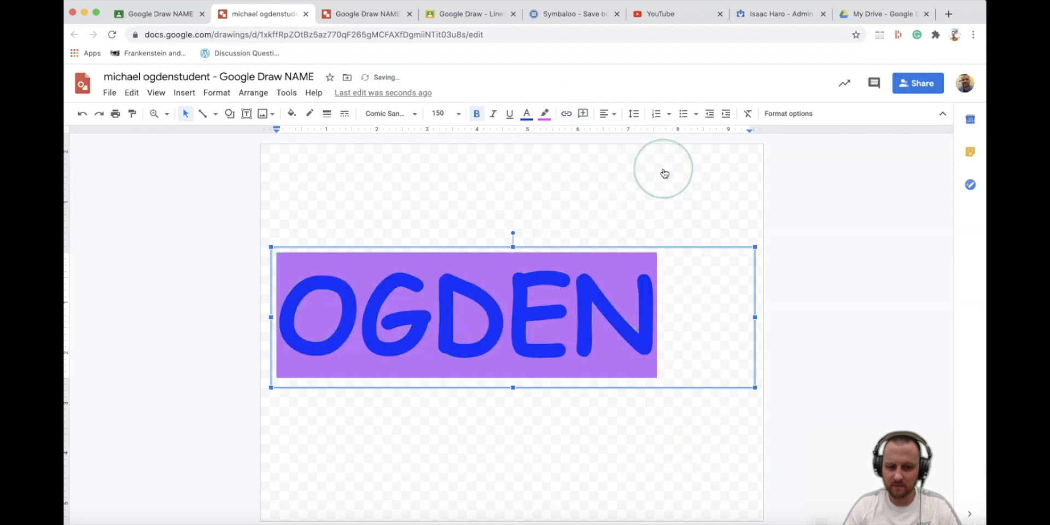
pyautogui.click(545, 114)
pyautogui.click(585, 140)
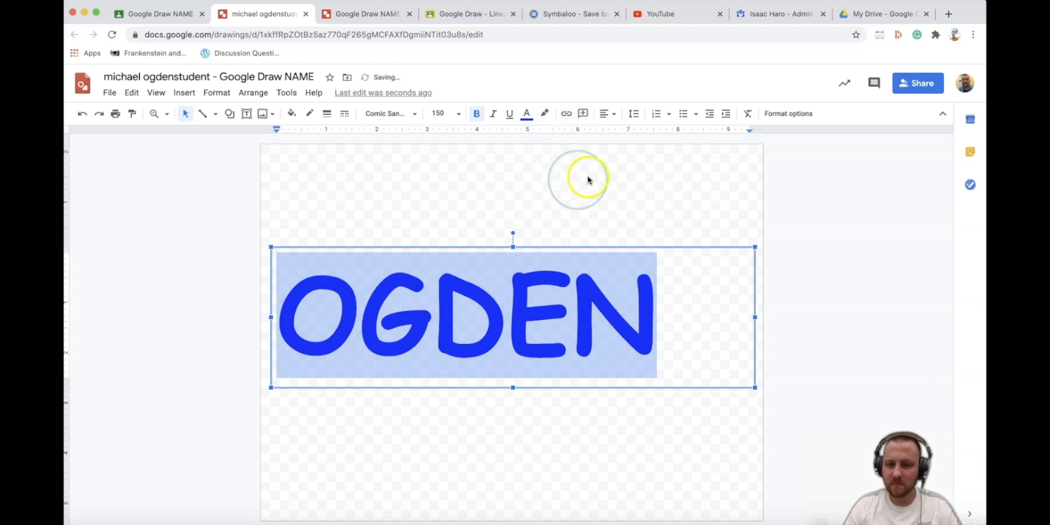
# Center the name horizontally within its text box.
pyautogui.click(681, 296)
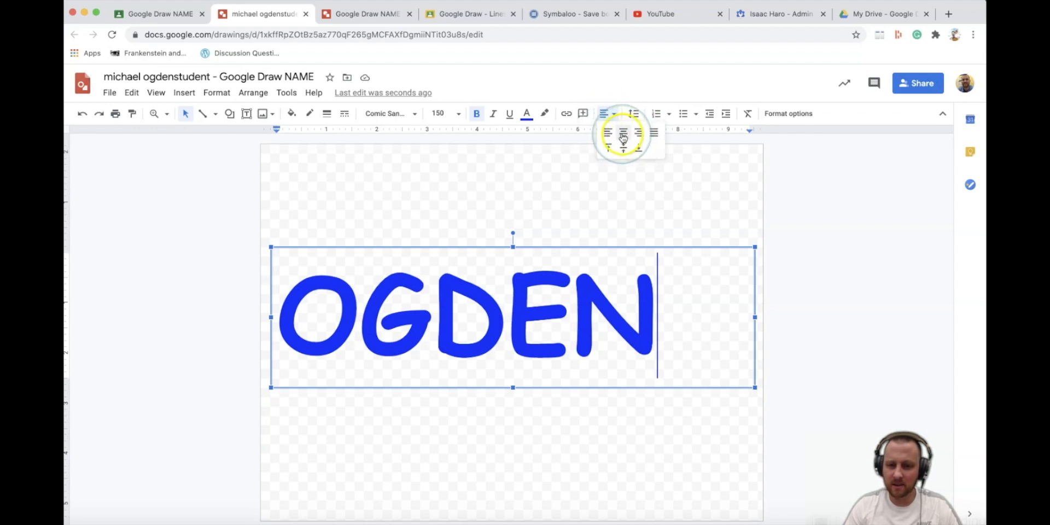
pyautogui.click(623, 134)
pyautogui.click(633, 114)
pyautogui.click(631, 115)
pyautogui.click(613, 116)
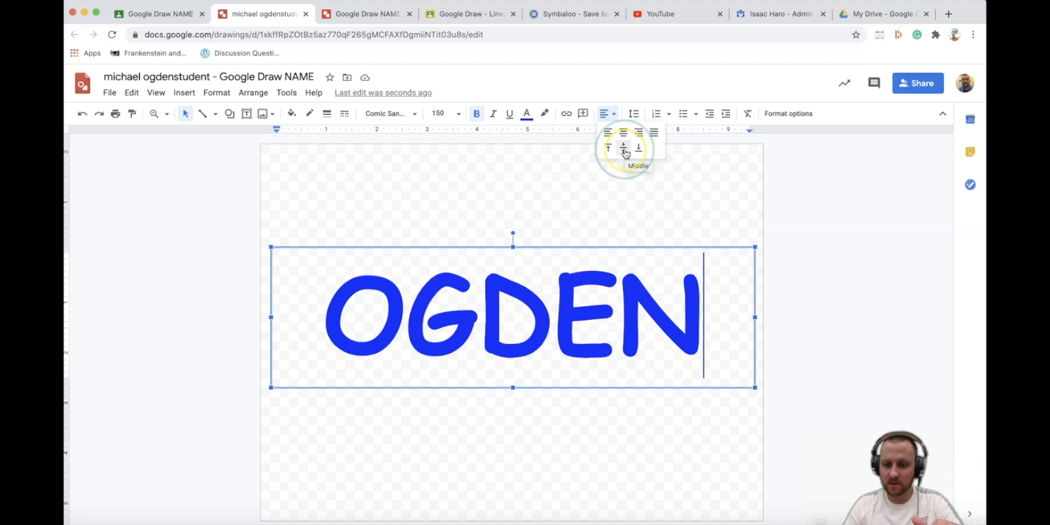
pyautogui.click(643, 280)
# Stretch the name's text box downward to about 3.9 inches tall, try bottom and top alignment, and align the text to the middle.
pyautogui.moveTo(513, 387); pyautogui.dragTo(513, 441)
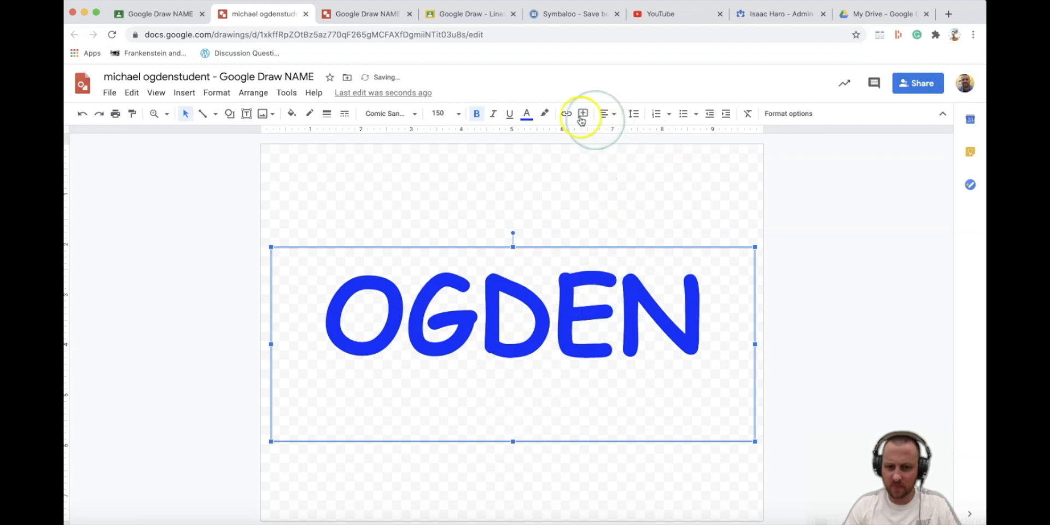
pyautogui.click(613, 116)
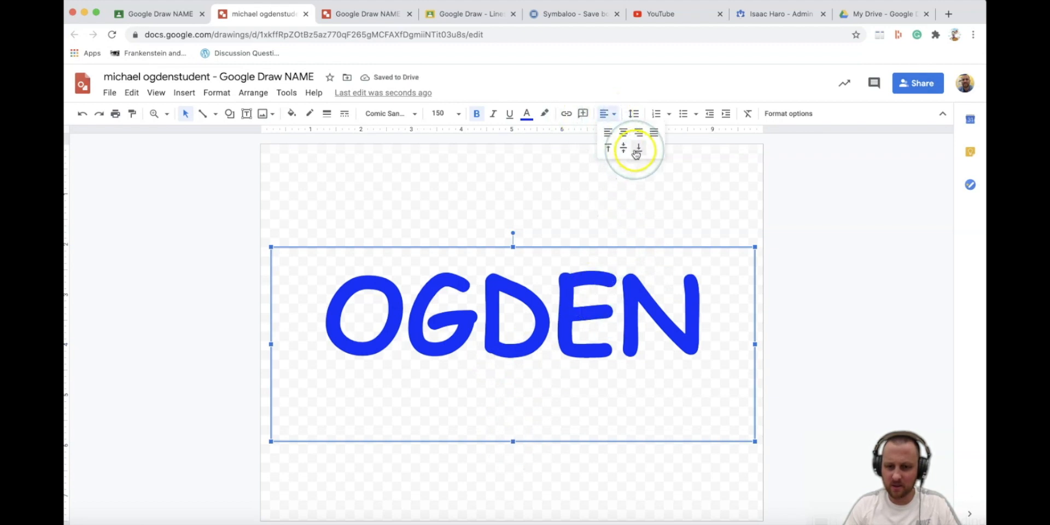
pyautogui.click(636, 153)
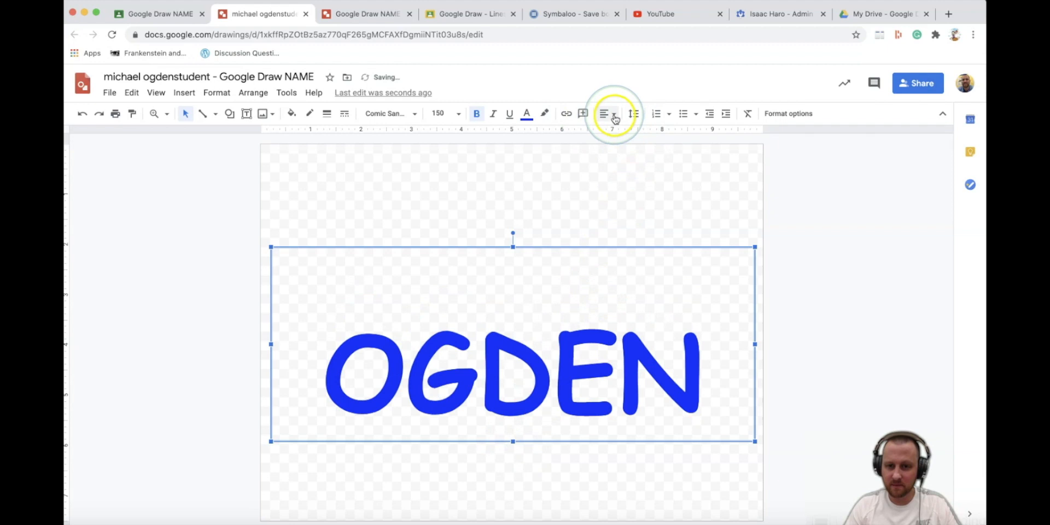
pyautogui.click(609, 147)
pyautogui.click(613, 114)
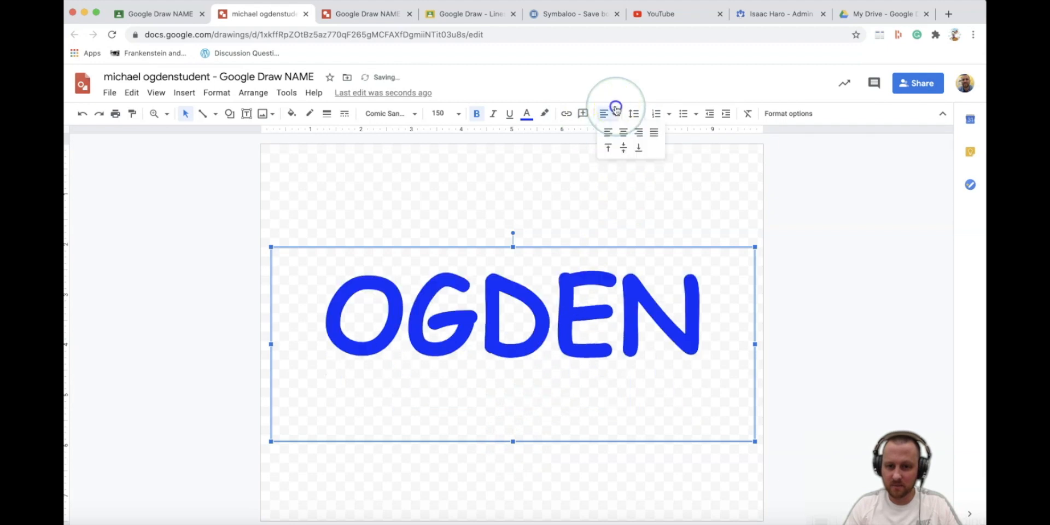
pyautogui.click(627, 153)
pyautogui.click(592, 188)
pyautogui.click(516, 267)
# Shrink the name's text box to about 8 by 3.1 inches and move it up to the middle of the canvas.
pyautogui.moveTo(272, 247); pyautogui.dragTo(320, 283)
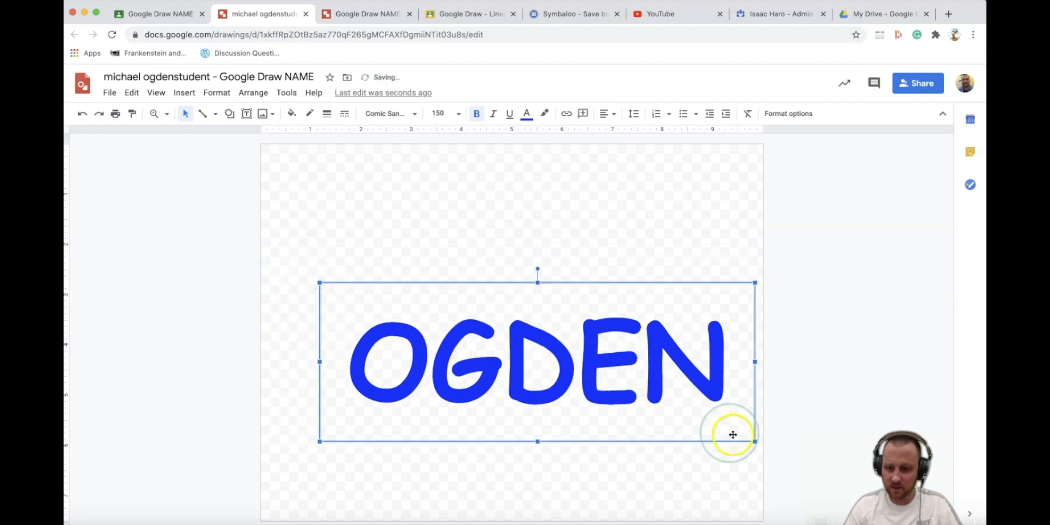
pyautogui.moveTo(755, 442); pyautogui.dragTo(721, 440)
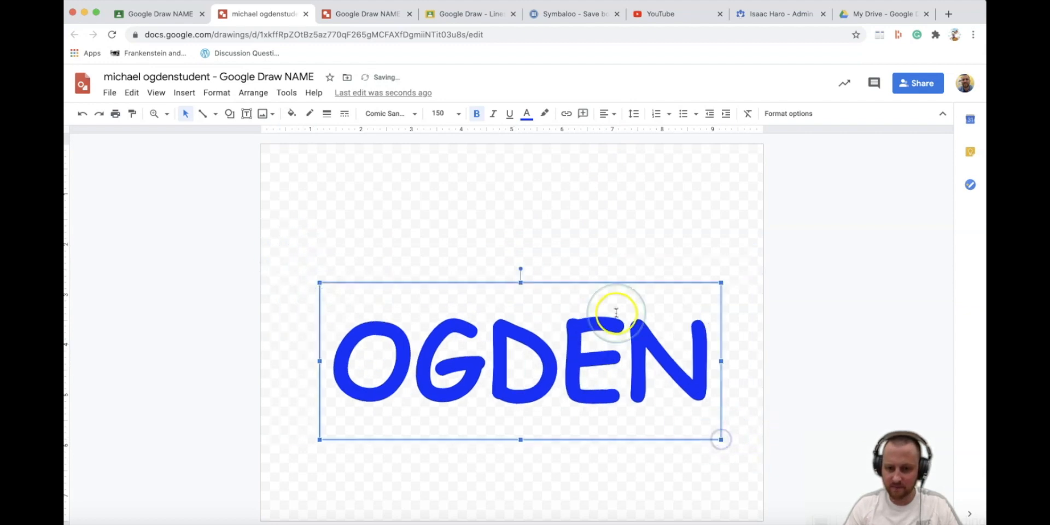
pyautogui.moveTo(581, 288); pyautogui.dragTo(579, 240)
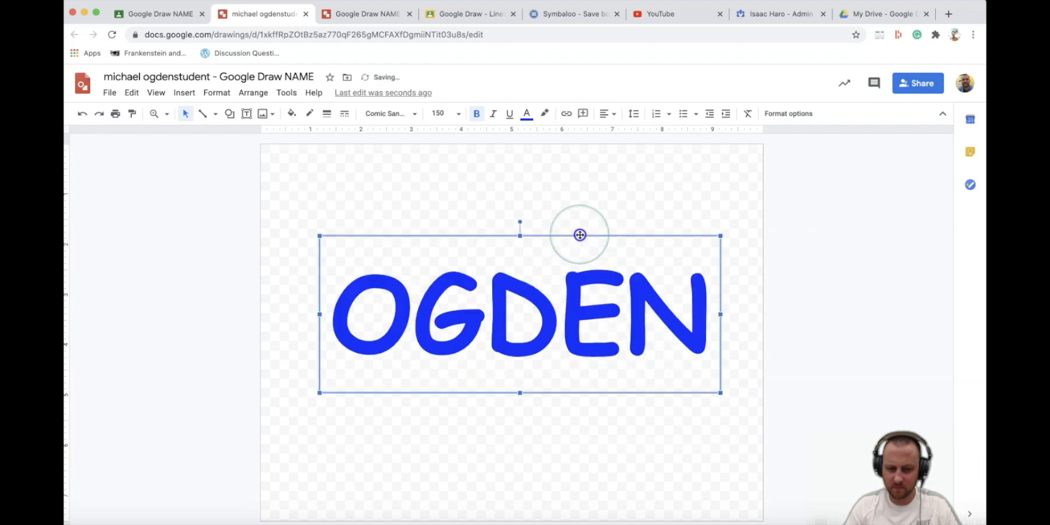
pyautogui.click(557, 189)
# Fill the canvas background with a preset light-to-dark gray linear gradient.
pyautogui.rightClick(454, 191)
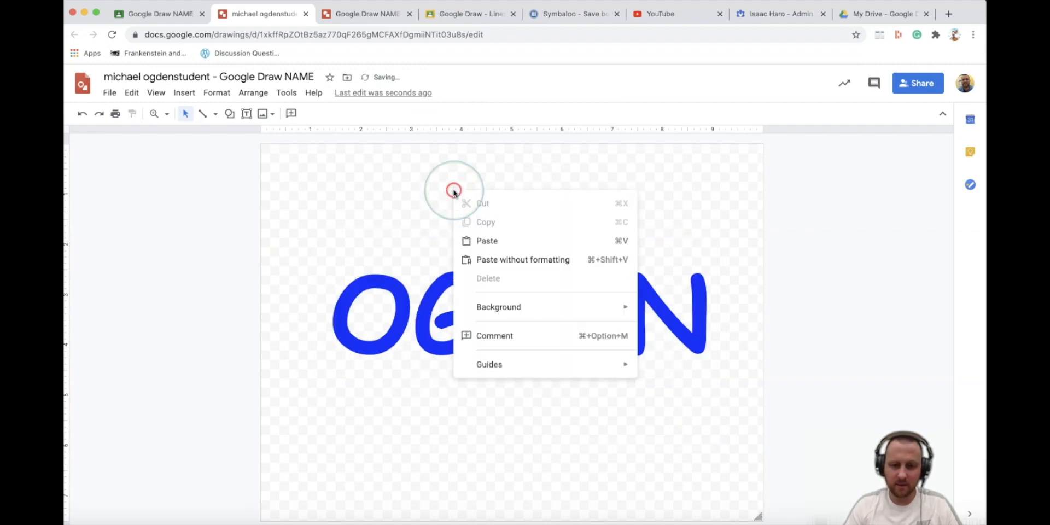
pyautogui.click(526, 313)
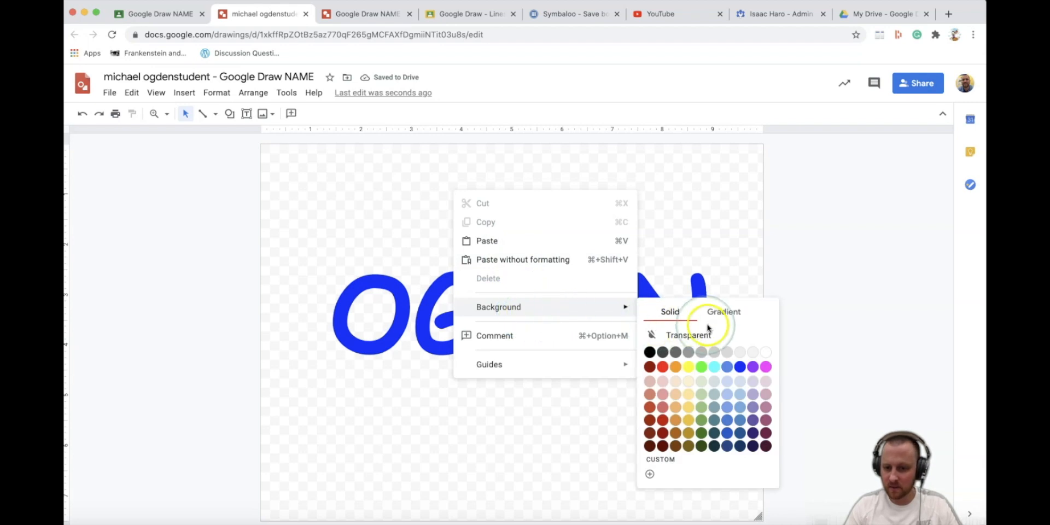
pyautogui.click(735, 312)
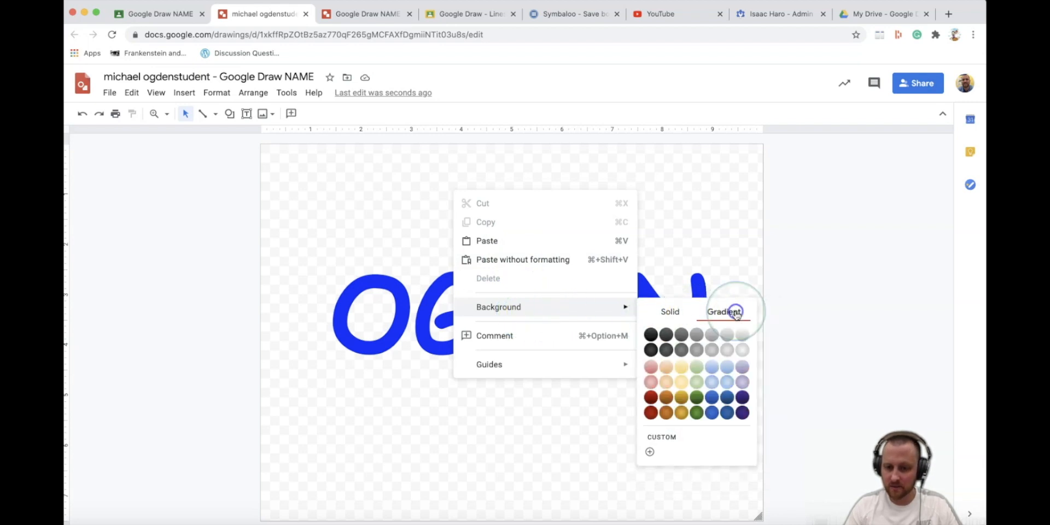
pyautogui.click(709, 336)
# Start a custom gradient for the canvas background and change its type to Radial.
pyautogui.rightClick(498, 184)
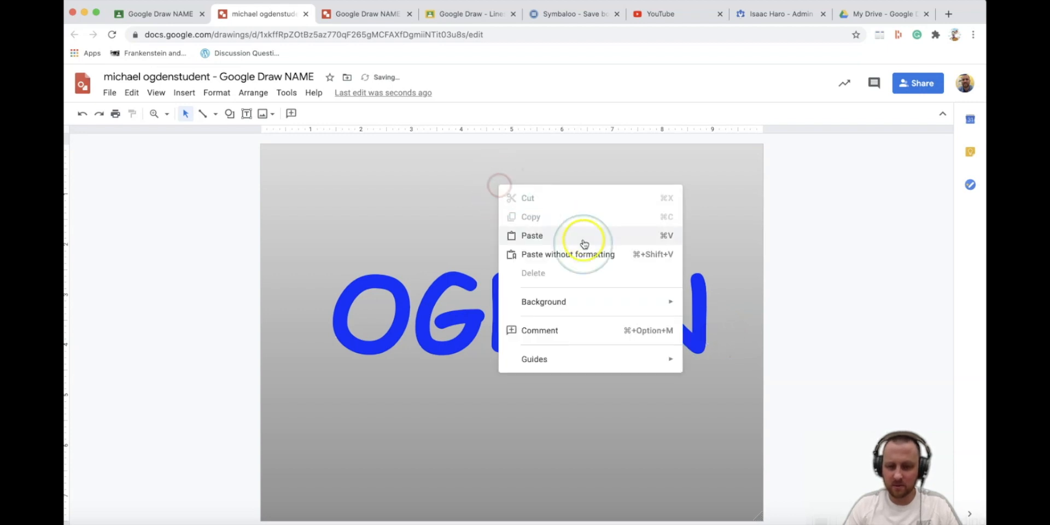
pyautogui.moveTo(579, 304)
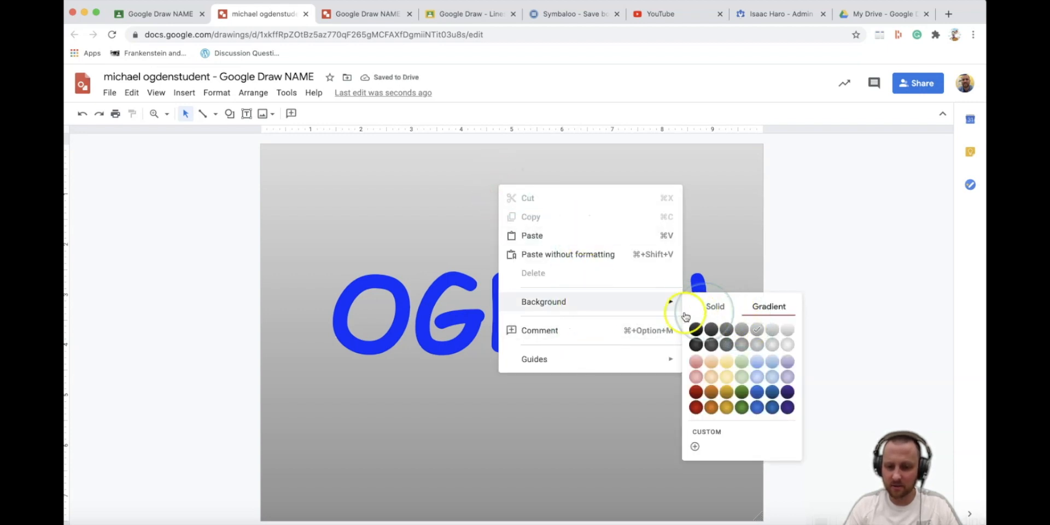
pyautogui.click(696, 446)
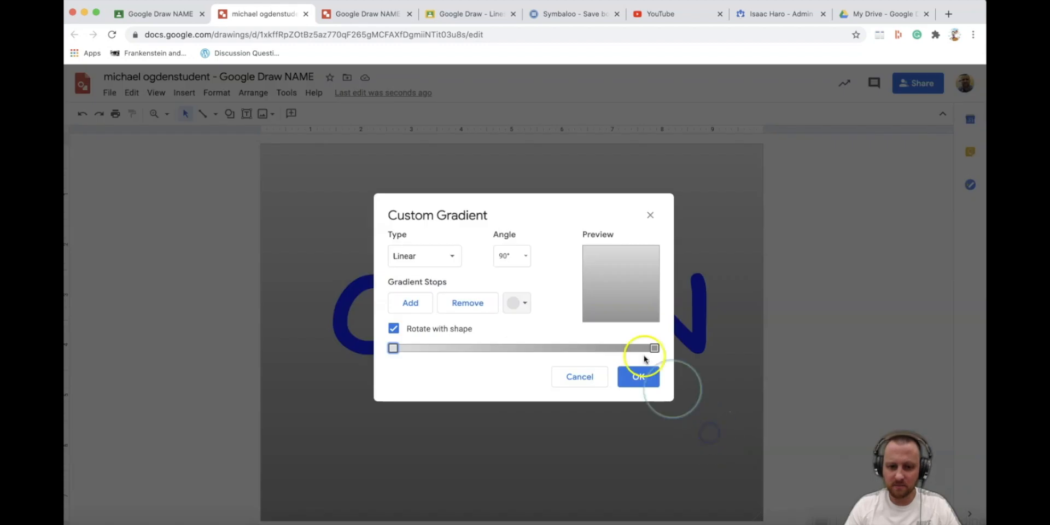
pyautogui.click(527, 257)
pyautogui.click(449, 259)
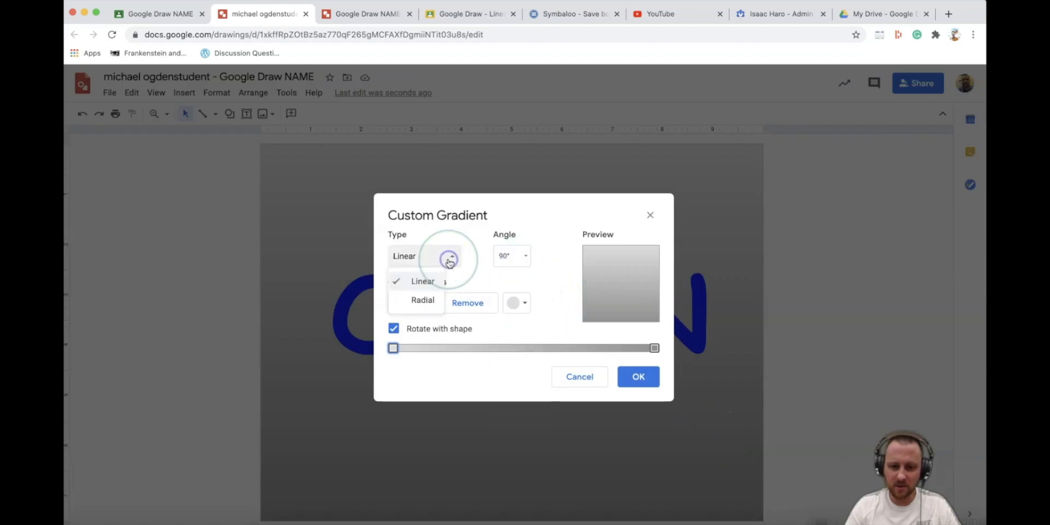
pyautogui.click(423, 299)
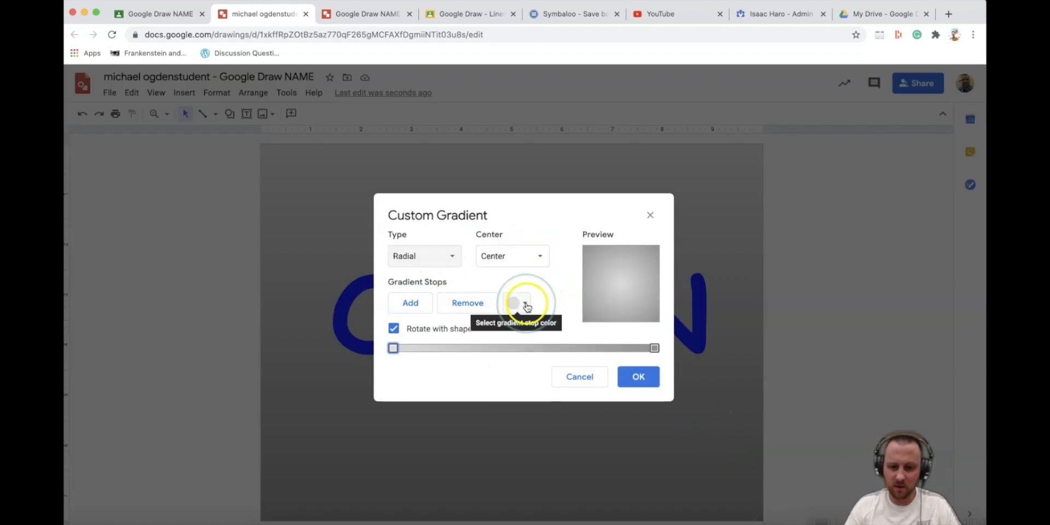
# Add a black gradient stop at the midpoint and a dark gray stop just before it, and apply the custom gradient.
pyautogui.click(411, 303)
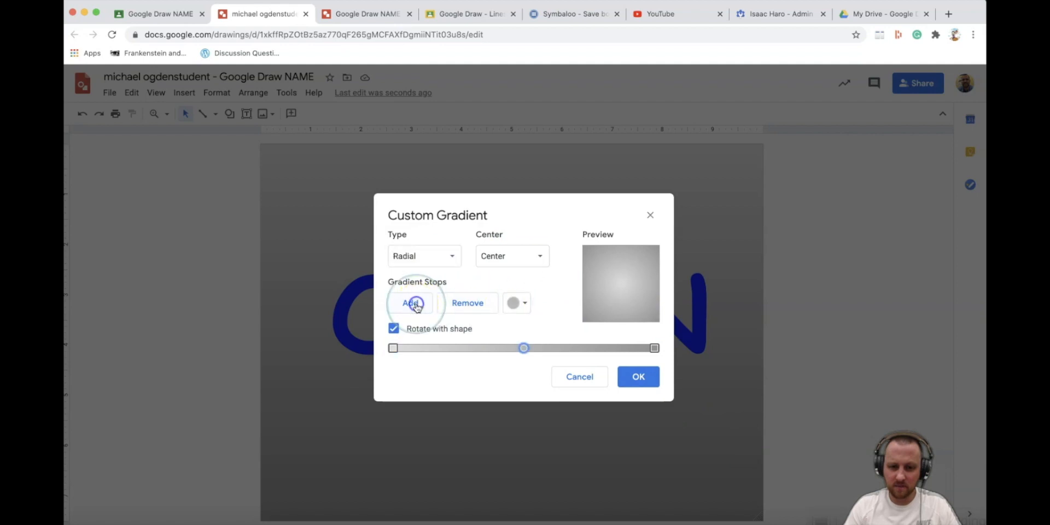
pyautogui.click(518, 304)
pyautogui.click(513, 346)
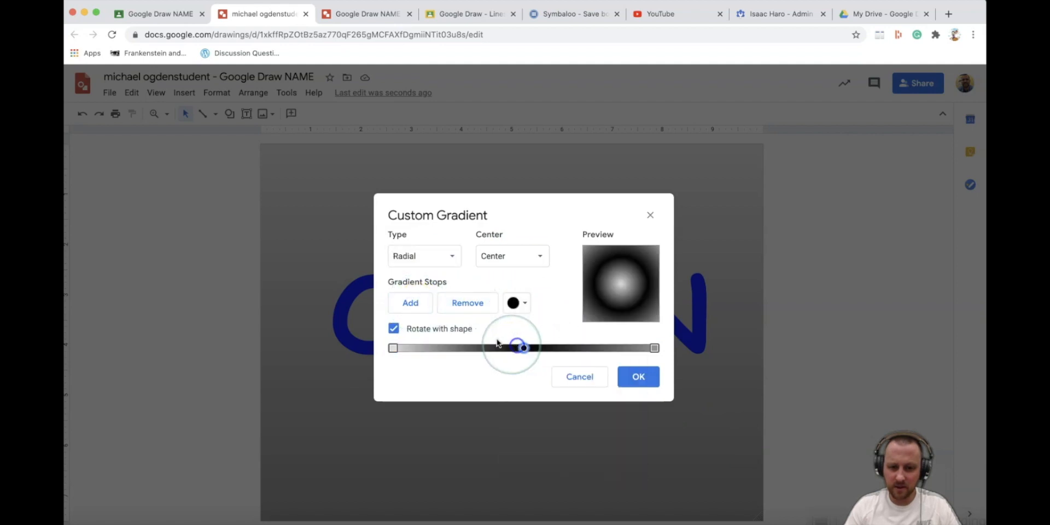
pyautogui.click(401, 306)
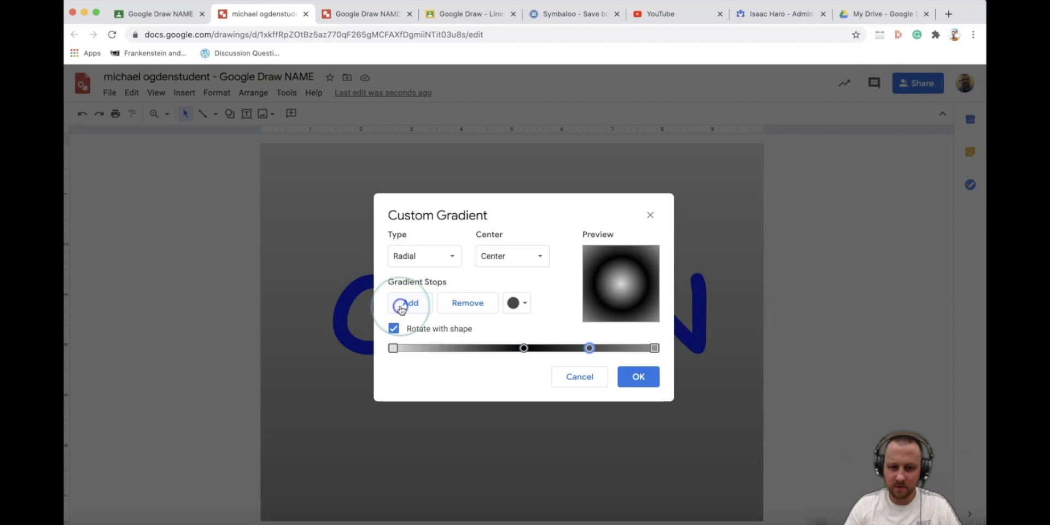
pyautogui.moveTo(588, 349); pyautogui.dragTo(515, 348)
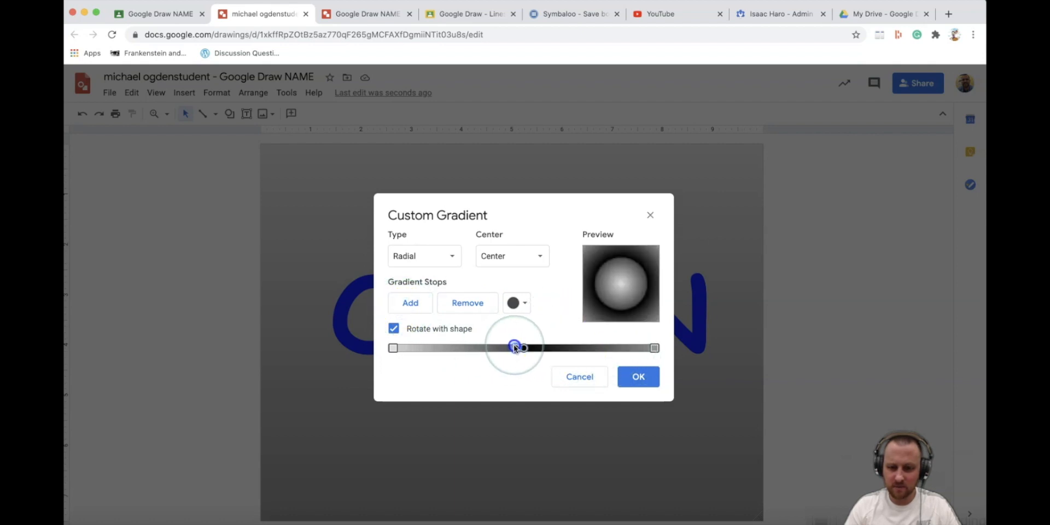
pyautogui.click(638, 376)
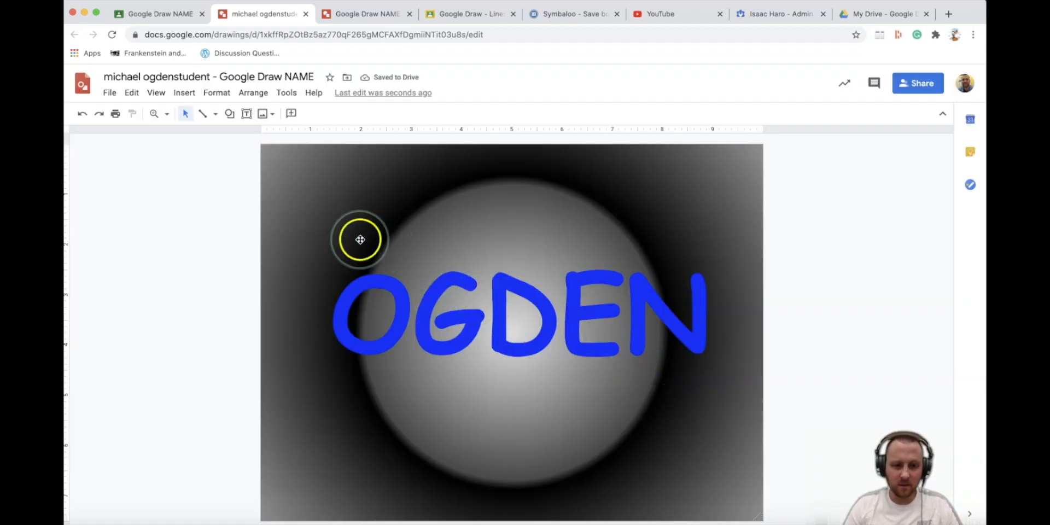
# Draw a lightning bolt shape about 2.2 by 1.7 inches in the canvas's upper-left corner, above the name.
pyautogui.click(176, 94)
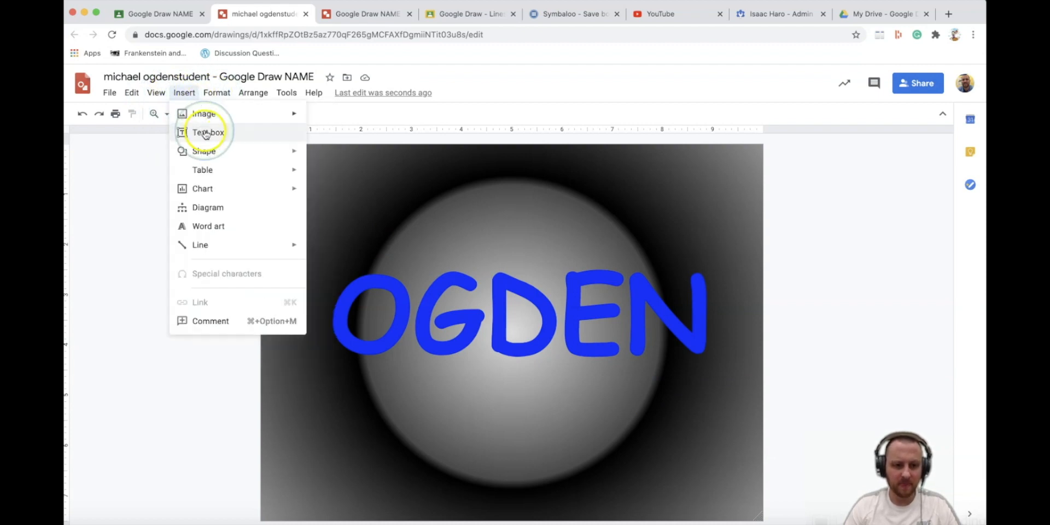
pyautogui.moveTo(210, 150)
pyautogui.moveTo(331, 155)
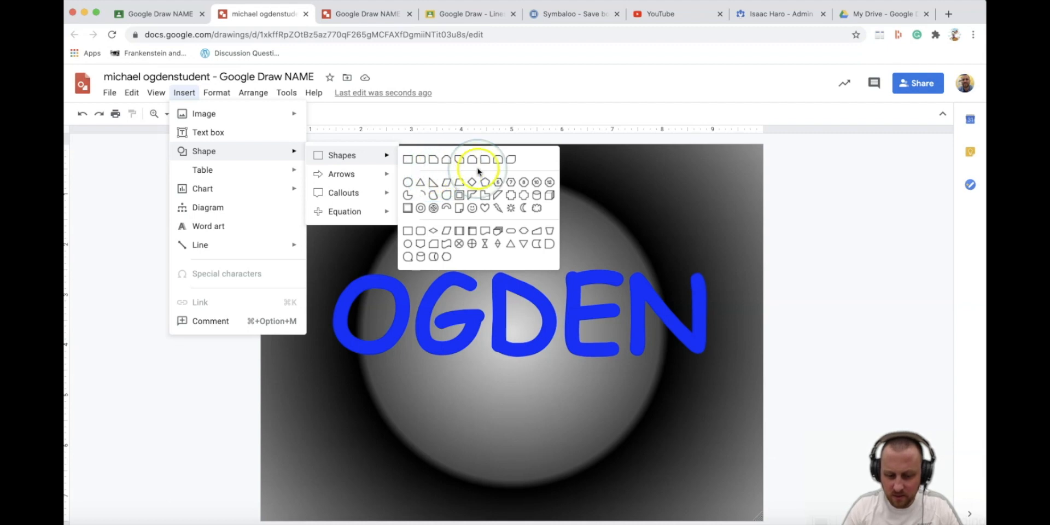
pyautogui.click(499, 212)
pyautogui.moveTo(281, 179); pyautogui.dragTo(389, 249)
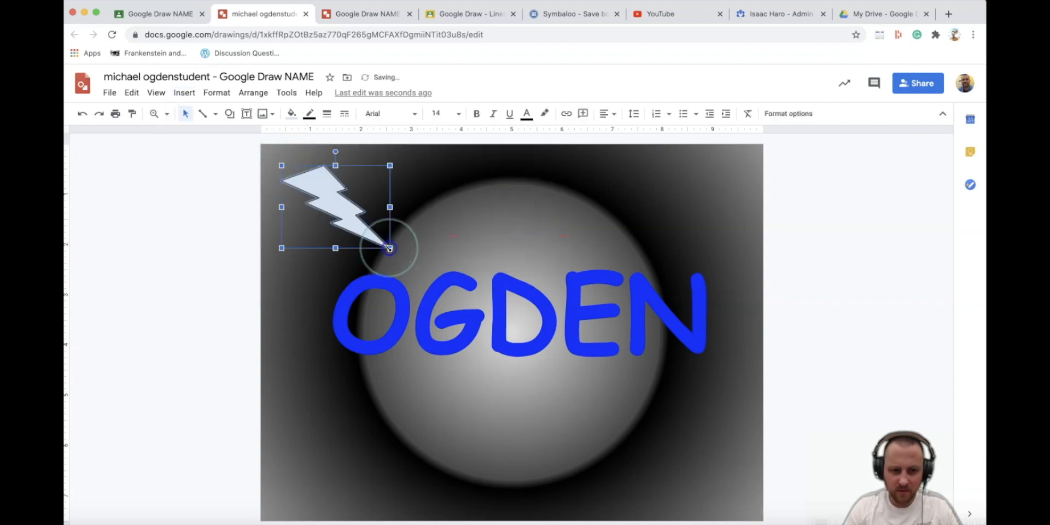
pyautogui.moveTo(318, 187); pyautogui.dragTo(310, 180)
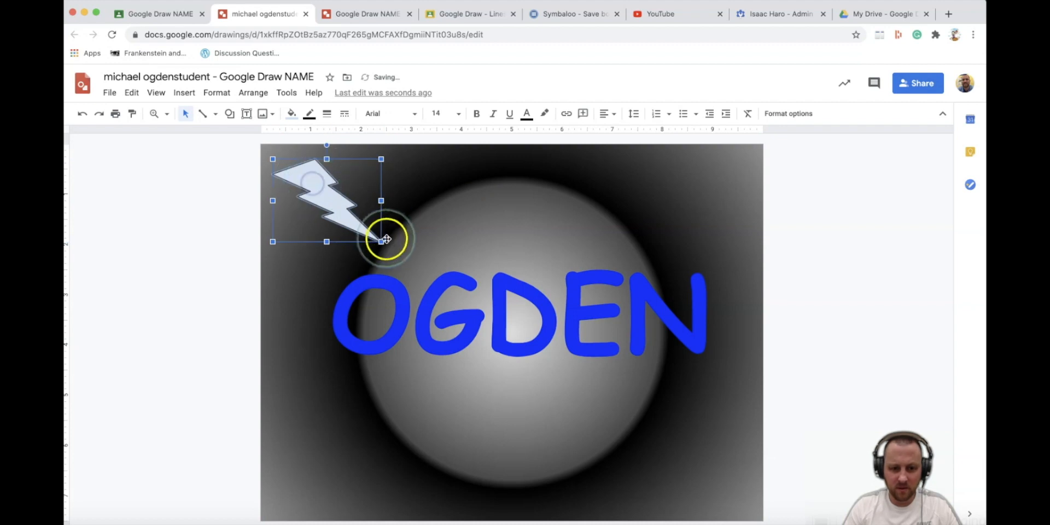
pyautogui.moveTo(381, 242); pyautogui.dragTo(385, 246)
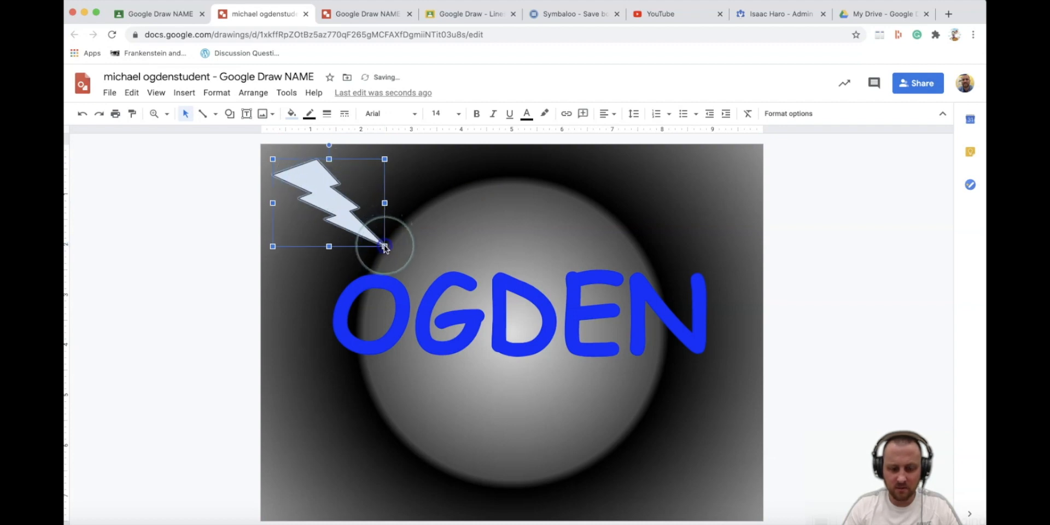
# Color the lightning bolt's fill and outline yellow, and deselect it.
pyautogui.click(295, 119)
pyautogui.click(335, 189)
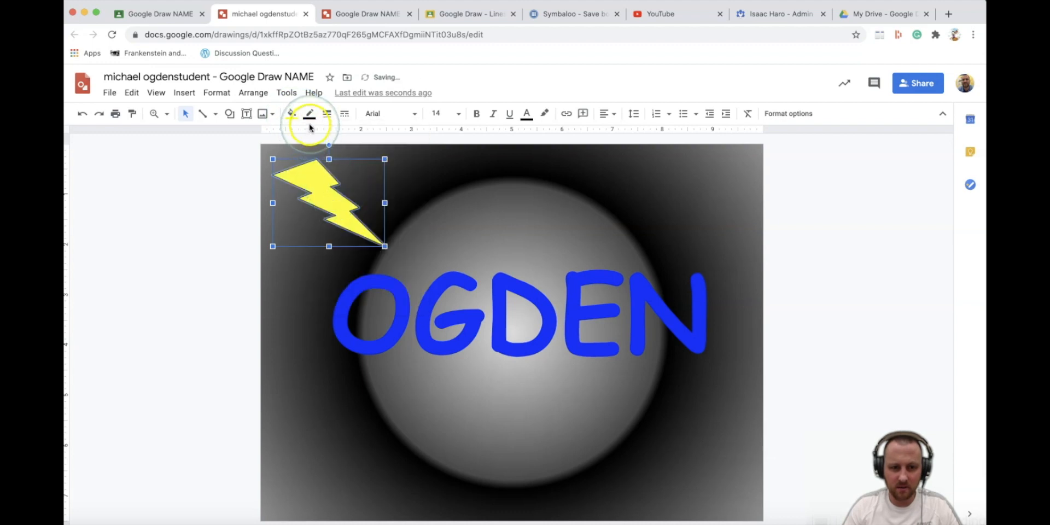
pyautogui.click(310, 115)
pyautogui.click(354, 172)
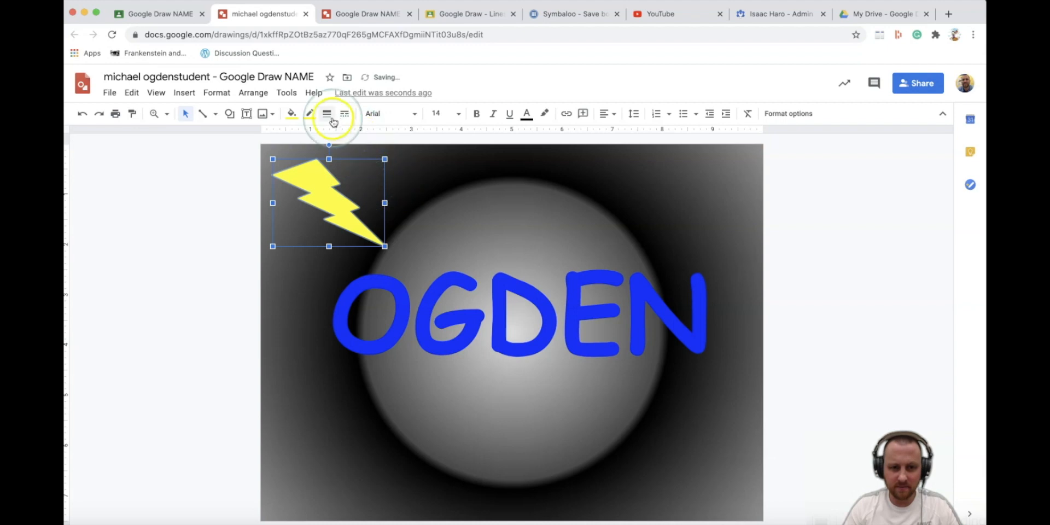
pyautogui.click(416, 212)
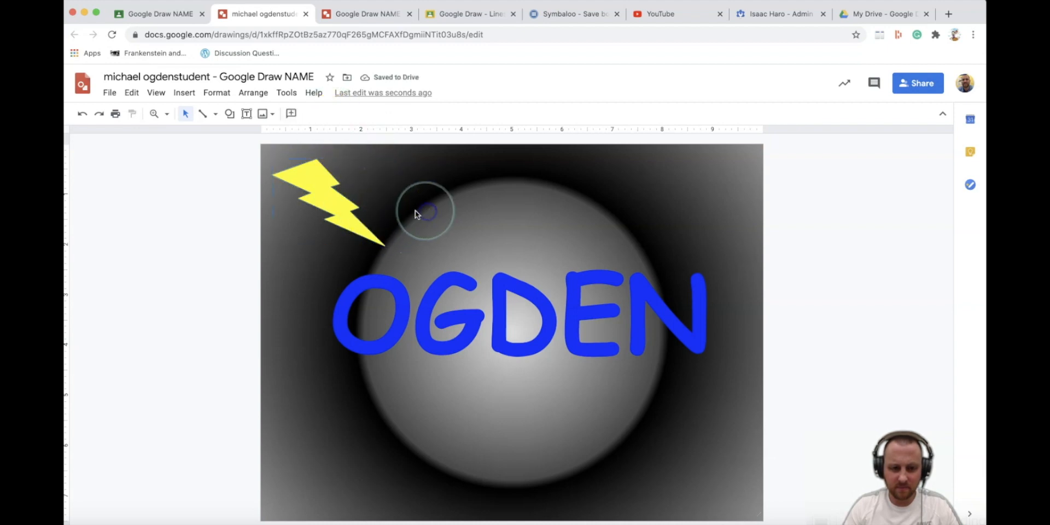
# Duplicate the yellow lightning bolt, rotate the copy to point down toward the name, and place it in the canvas's upper-right corner.
pyautogui.click(328, 204)
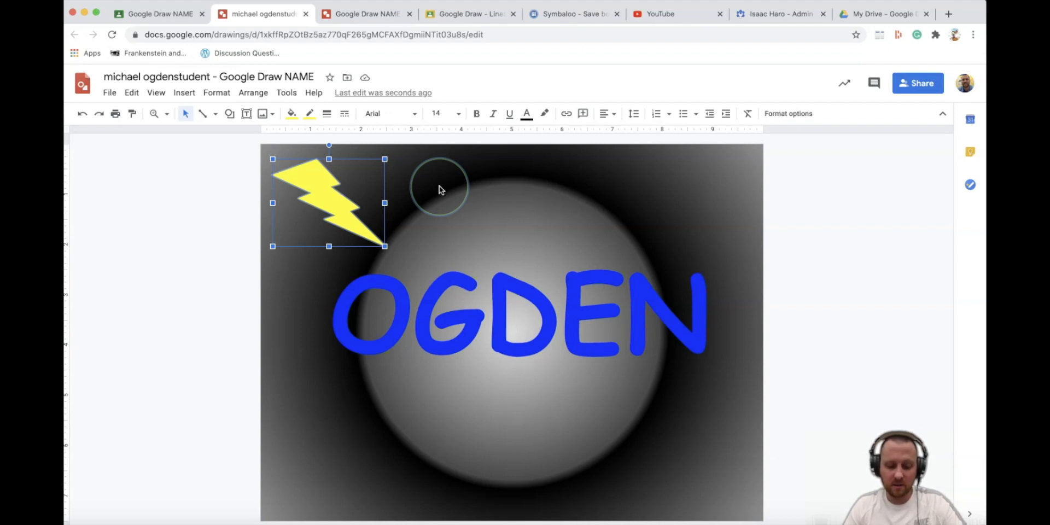
pyautogui.hotkey('ctrl', 'd')
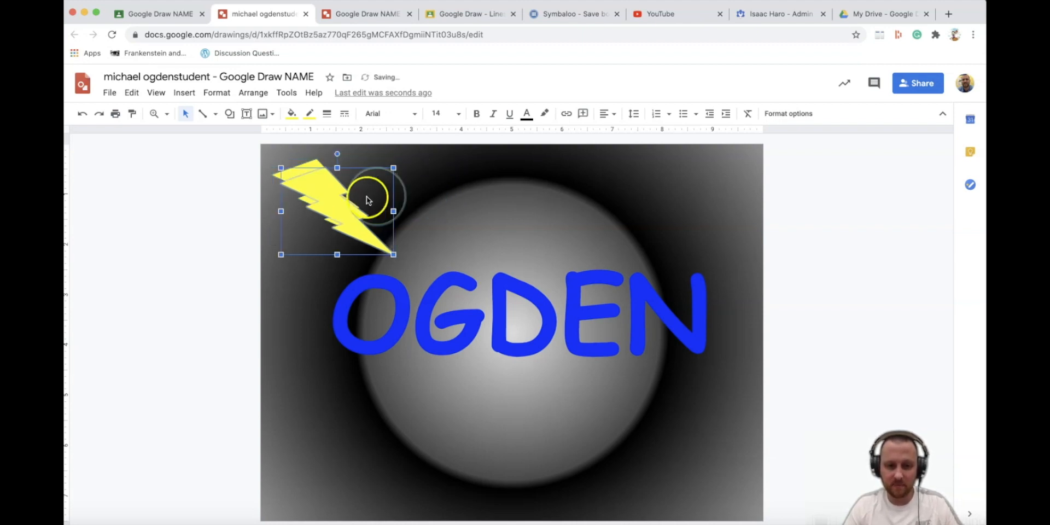
pyautogui.moveTo(343, 211); pyautogui.dragTo(573, 210)
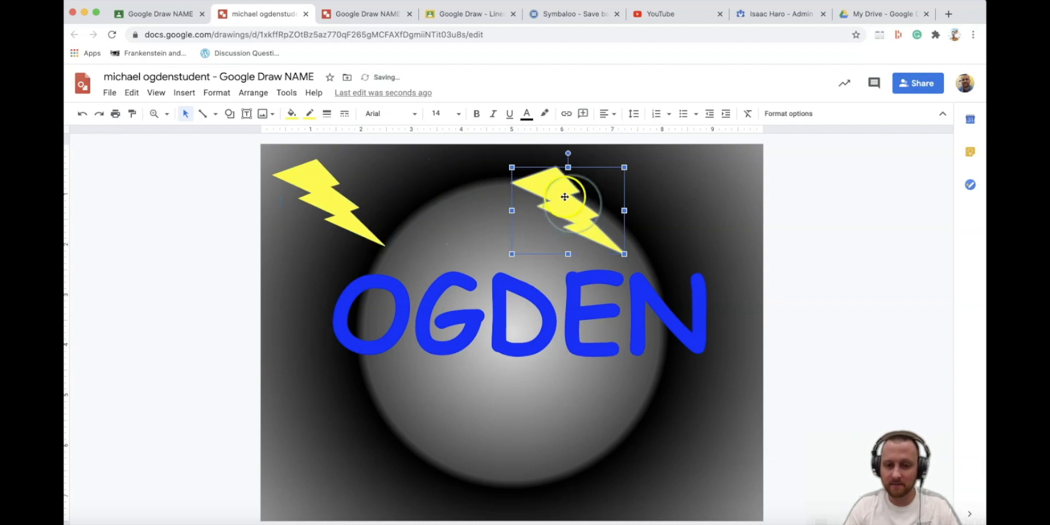
pyautogui.moveTo(568, 155); pyautogui.dragTo(655, 195)
pyautogui.moveTo(591, 204); pyautogui.dragTo(688, 202)
pyautogui.click(731, 197)
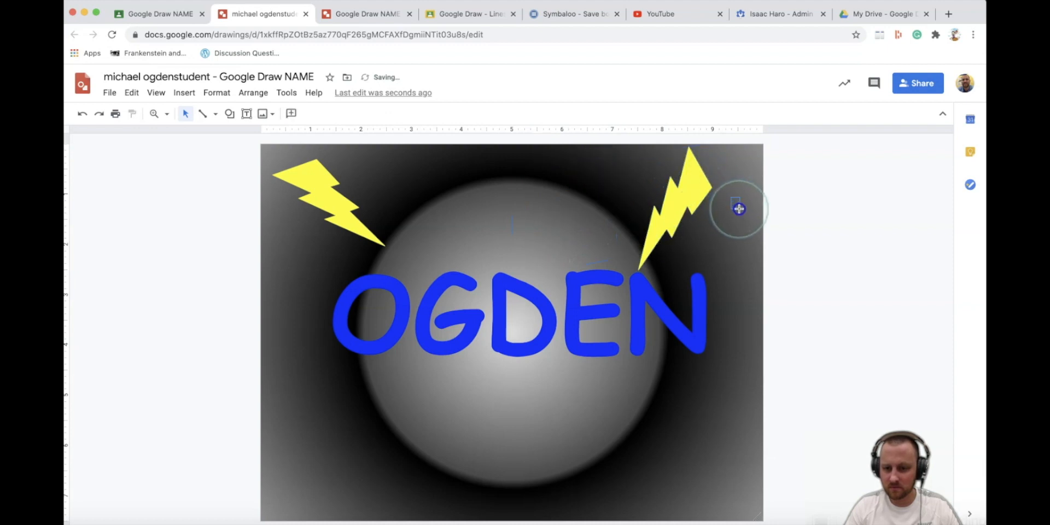
pyautogui.click(687, 182)
pyautogui.moveTo(730, 199)
pyautogui.mouseDown()
pyautogui.moveTo(731, 214)
pyautogui.moveTo(724, 193)
pyautogui.mouseUp()
# Draw a Frame shape about 9.5 by 3.3 inches around the name.
pyautogui.click(651, 371)
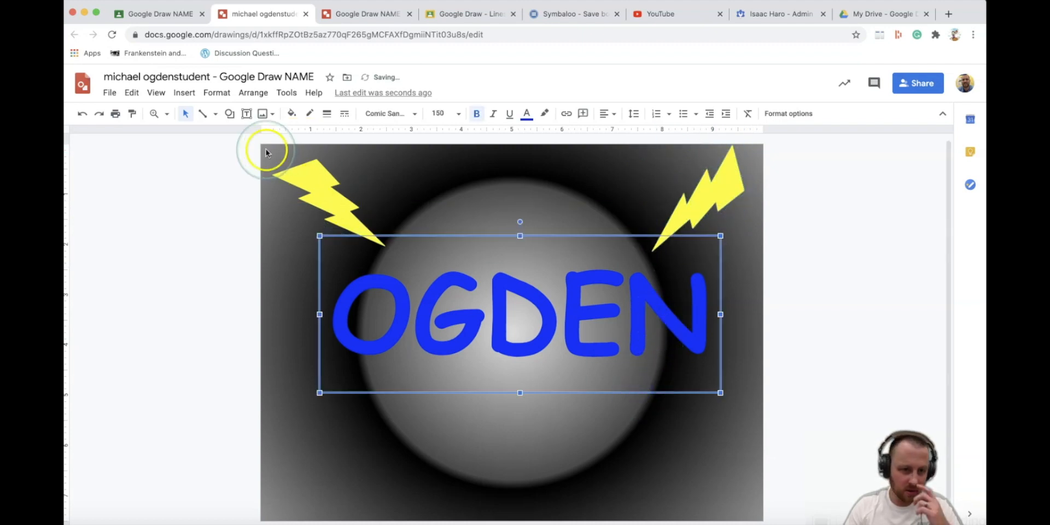
pyautogui.click(185, 93)
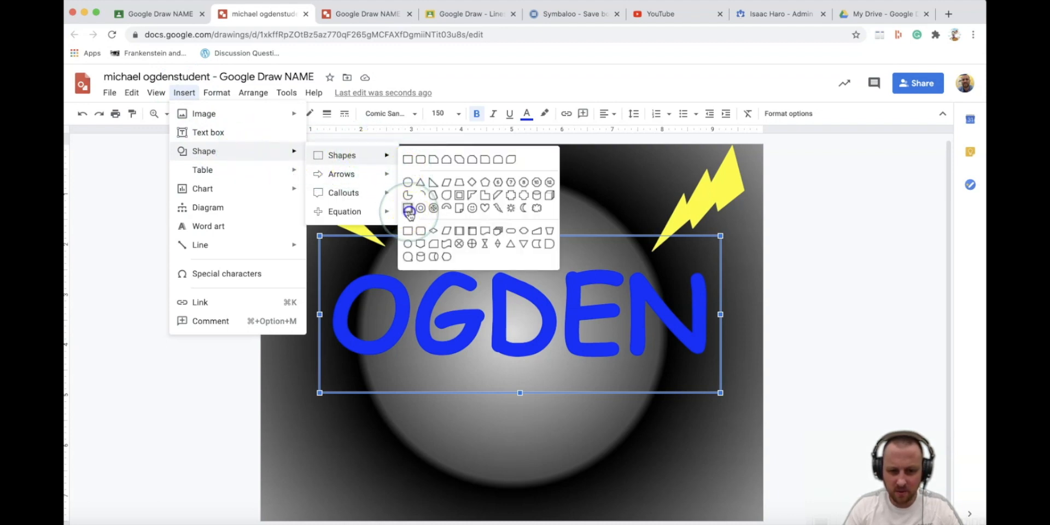
pyautogui.click(460, 196)
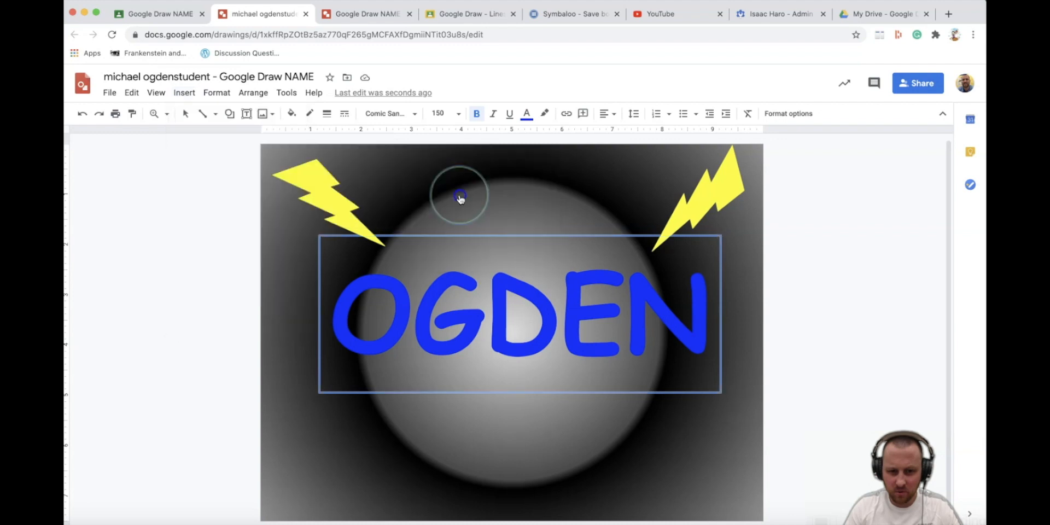
pyautogui.moveTo(267, 237)
pyautogui.mouseDown()
pyautogui.moveTo(352, 245)
pyautogui.moveTo(774, 352)
pyautogui.moveTo(748, 401)
pyautogui.mouseUp()
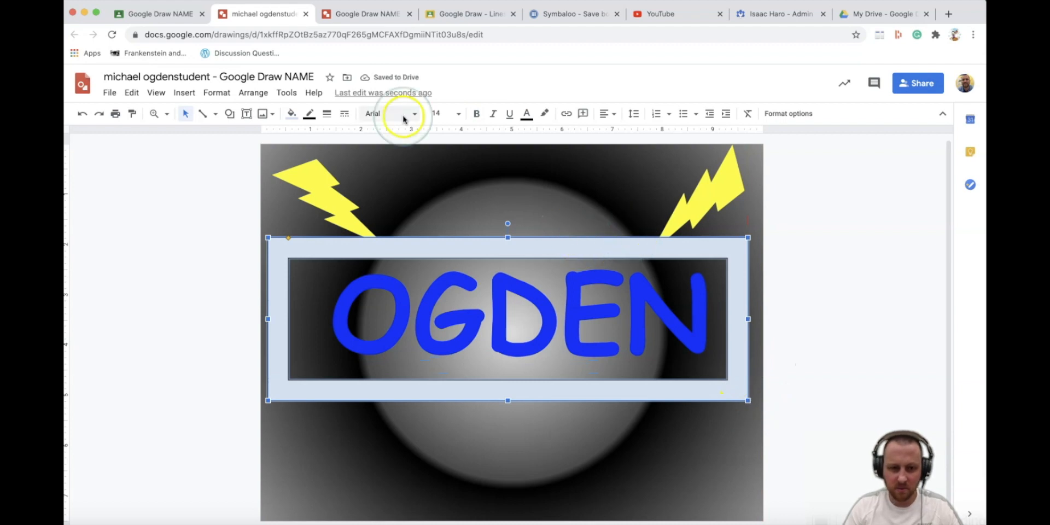
# Fill the frame around the name with a light red gradient.
pyautogui.click(293, 114)
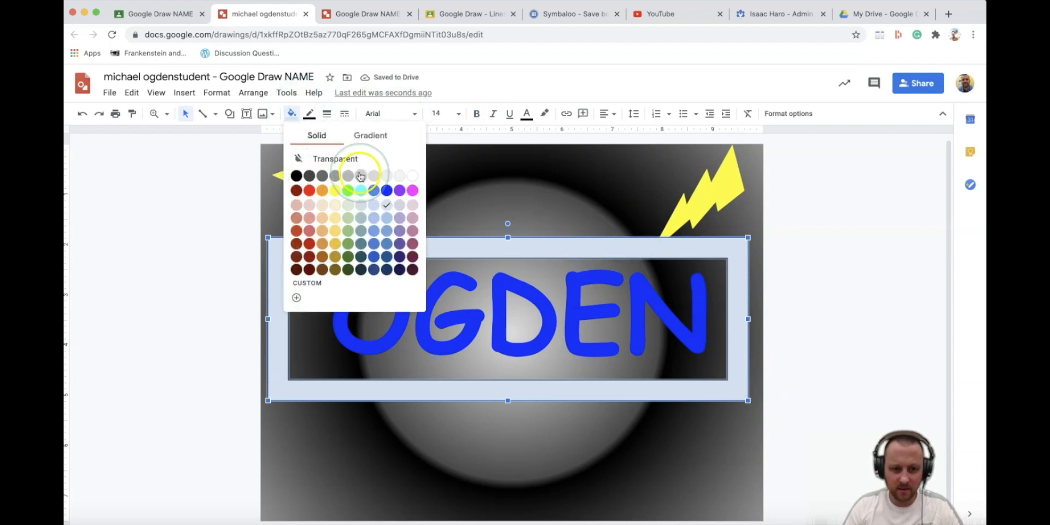
pyautogui.click(379, 136)
pyautogui.click(298, 206)
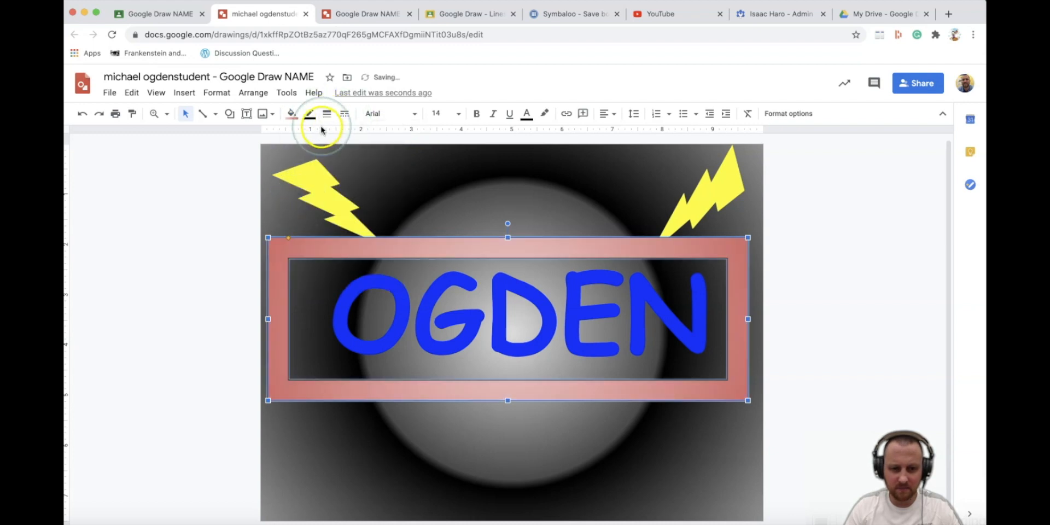
# Give the frame an orange border with 4px weight and a dash-dot pattern, and deselect it.
pyautogui.click(304, 115)
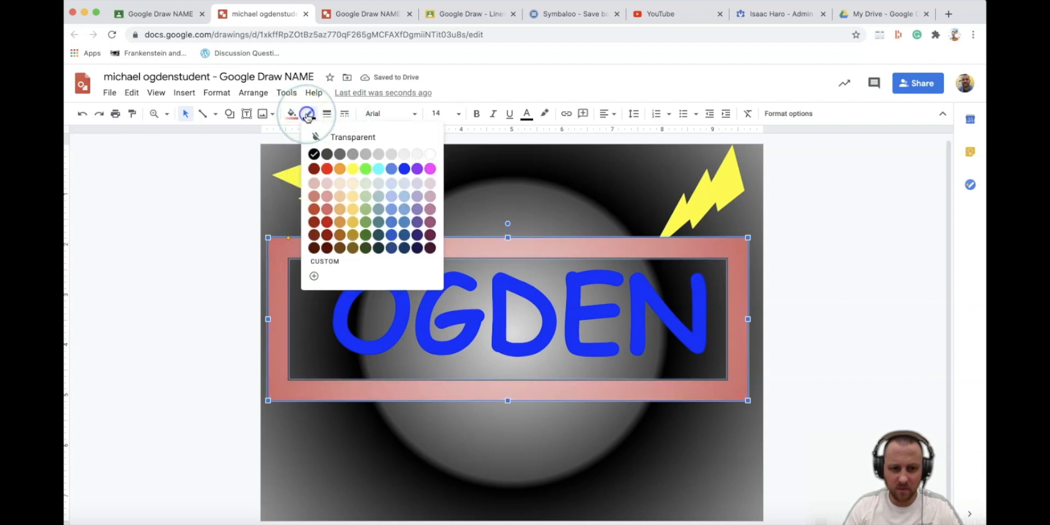
pyautogui.click(341, 164)
pyautogui.click(327, 114)
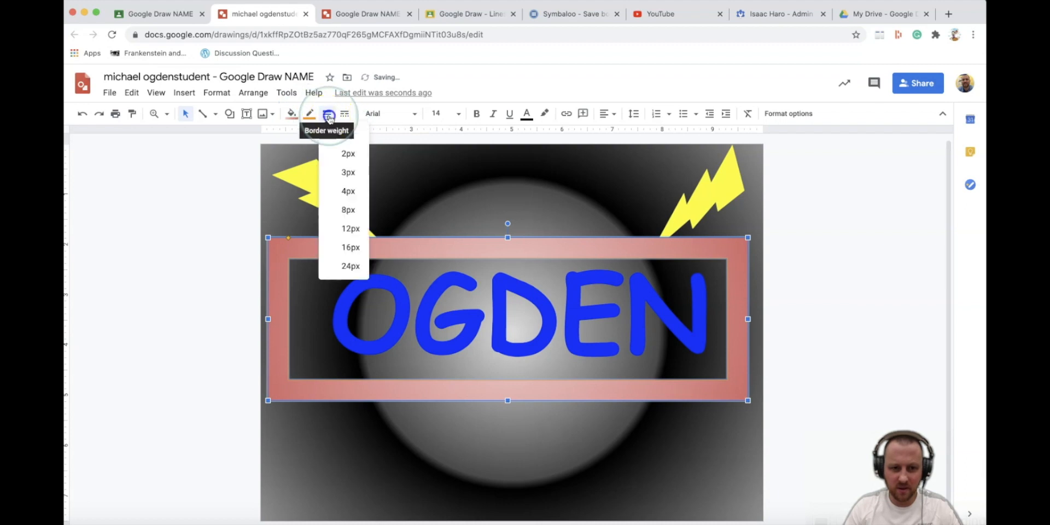
pyautogui.click(350, 192)
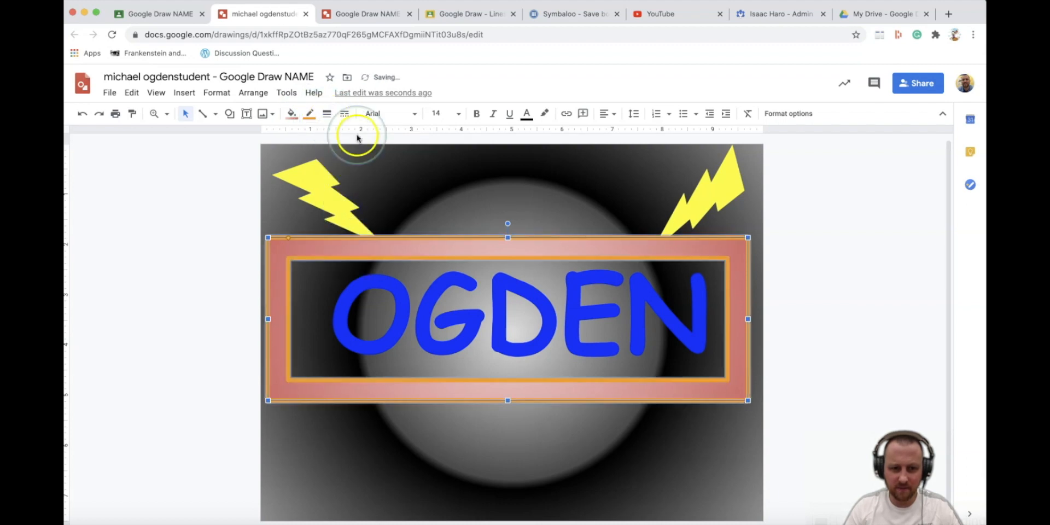
pyautogui.click(348, 119)
pyautogui.click(375, 189)
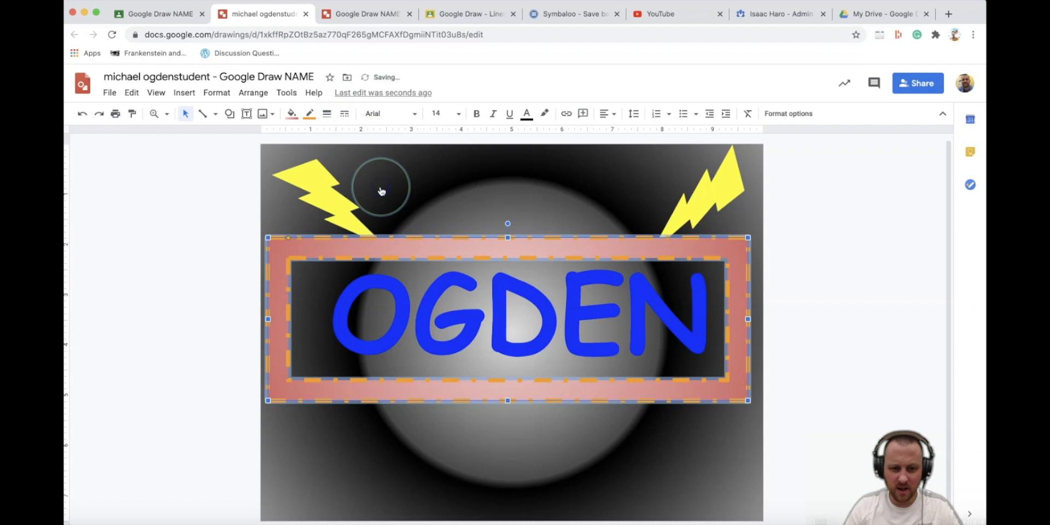
pyautogui.click(542, 450)
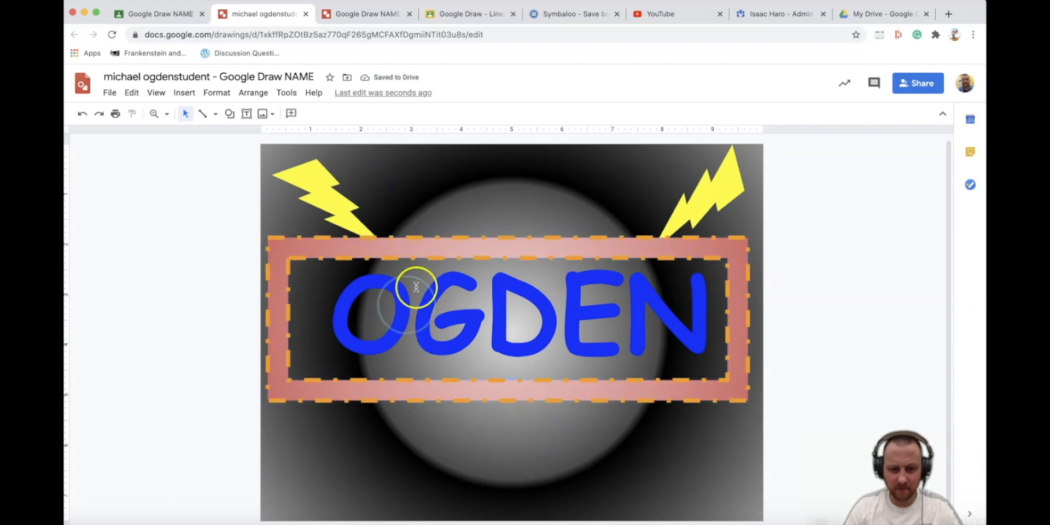
# Move the frame slightly down and right, and lower the name's text box to center the name inside it.
pyautogui.click(430, 262)
pyautogui.moveTo(430, 262); pyautogui.dragTo(431, 264)
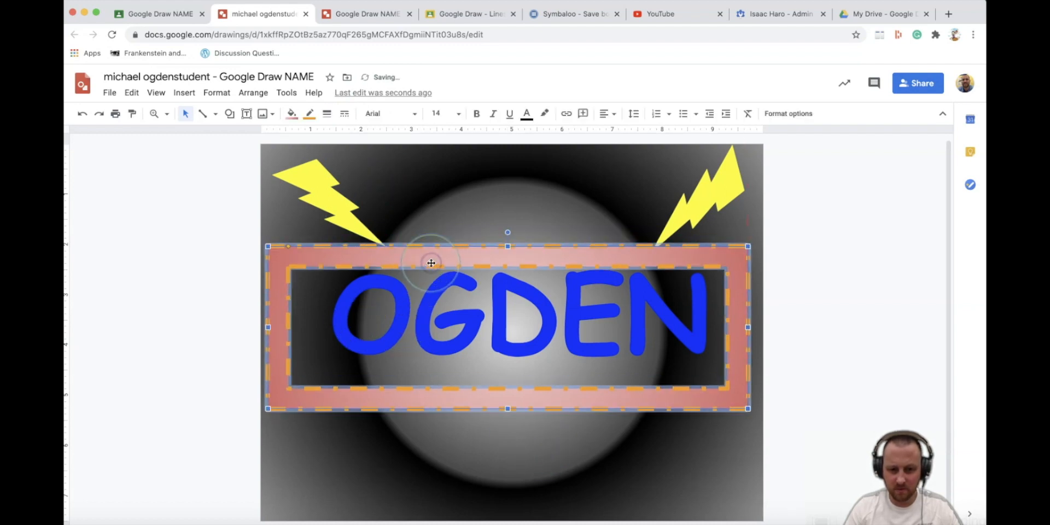
pyautogui.click(434, 298)
pyautogui.moveTo(448, 240); pyautogui.dragTo(454, 274)
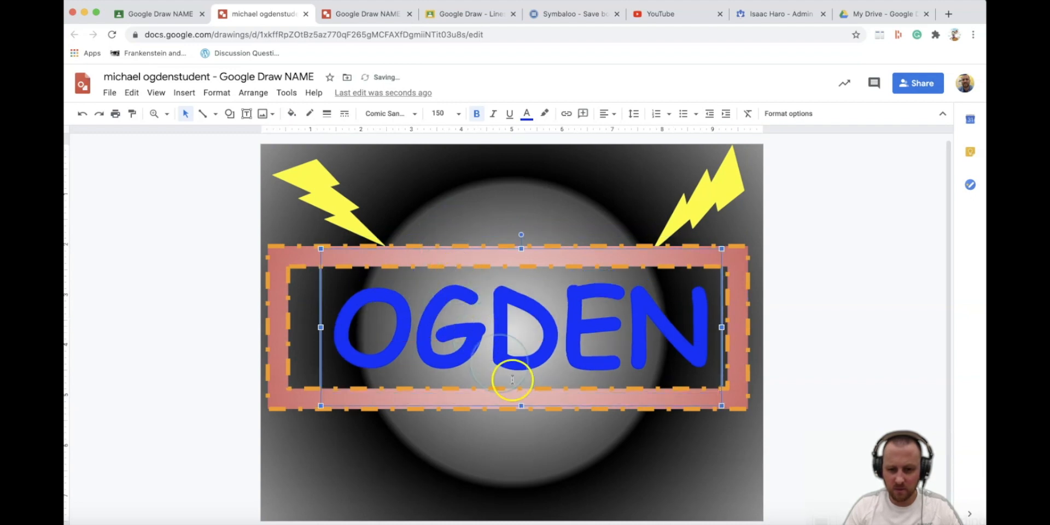
pyautogui.moveTo(738, 399); pyautogui.dragTo(744, 398)
# Change the text color of the name's second letter, G, to white.
pyautogui.click(465, 319)
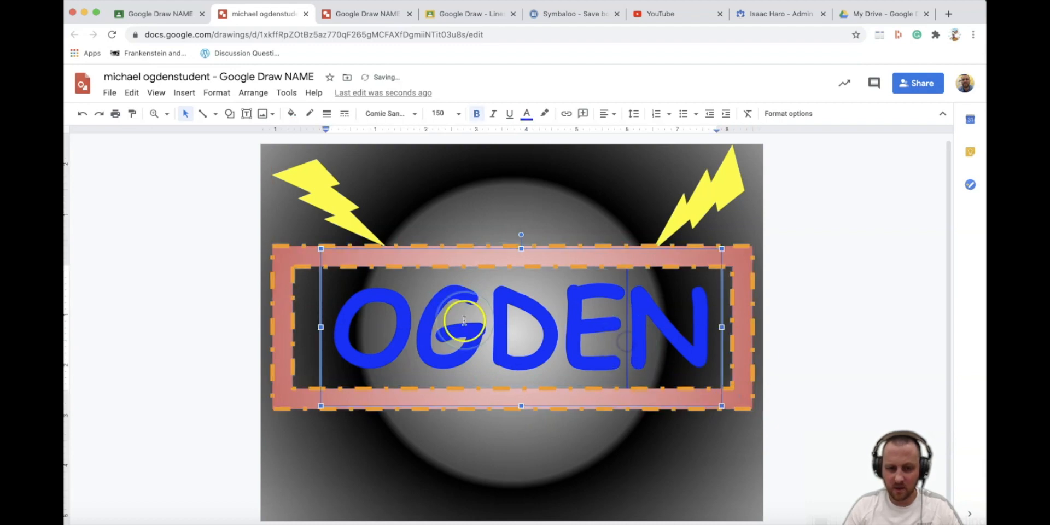
pyautogui.click(469, 321)
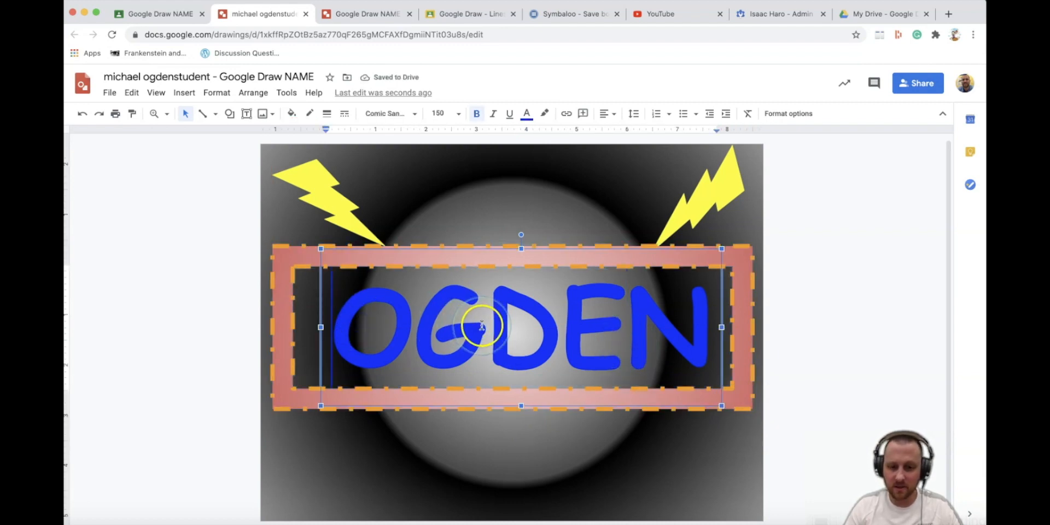
pyautogui.click(488, 325)
pyautogui.moveTo(467, 325); pyautogui.dragTo(430, 328)
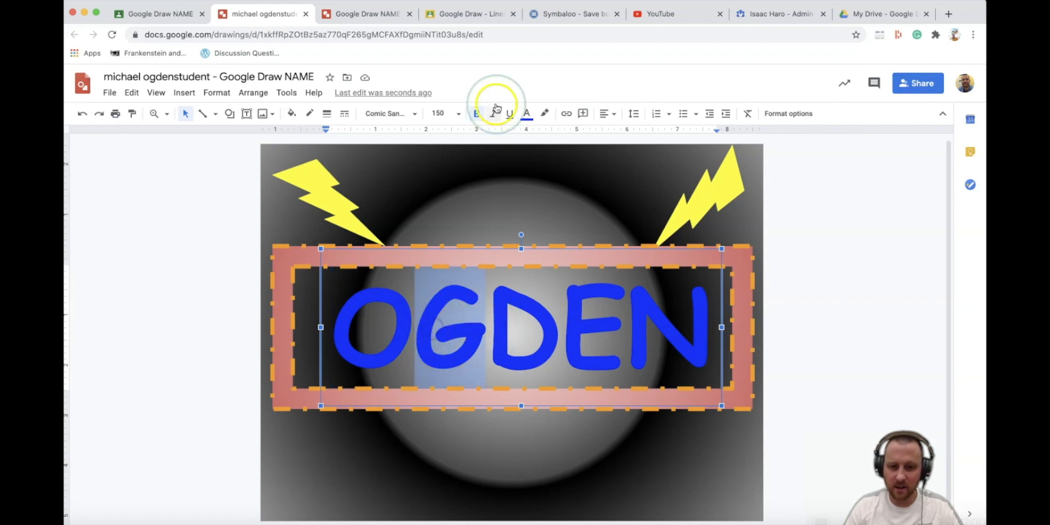
pyautogui.click(528, 114)
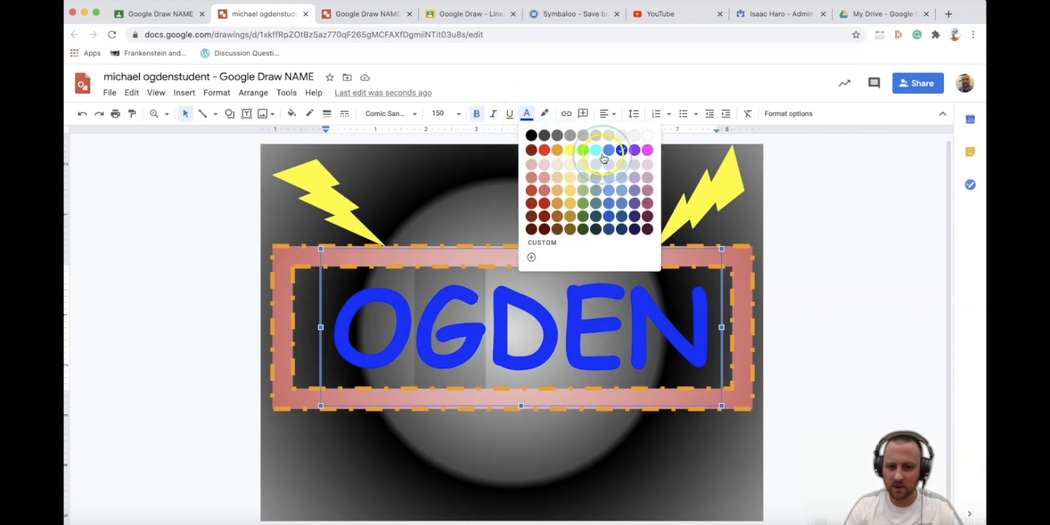
pyautogui.click(648, 135)
# Change the text color of the name's fourth letter, E, to white.
pyautogui.click(530, 289)
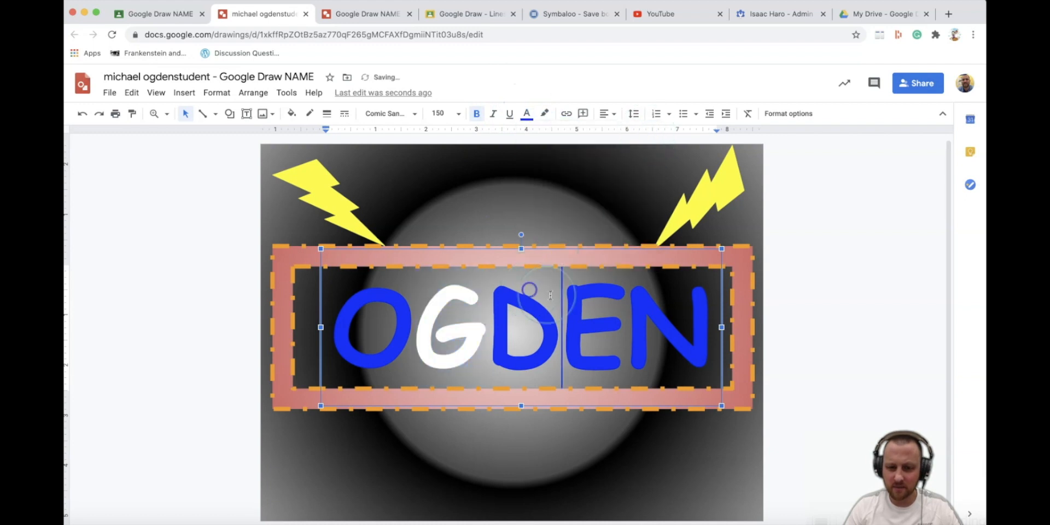
pyautogui.hotkey('shift', 'Right')
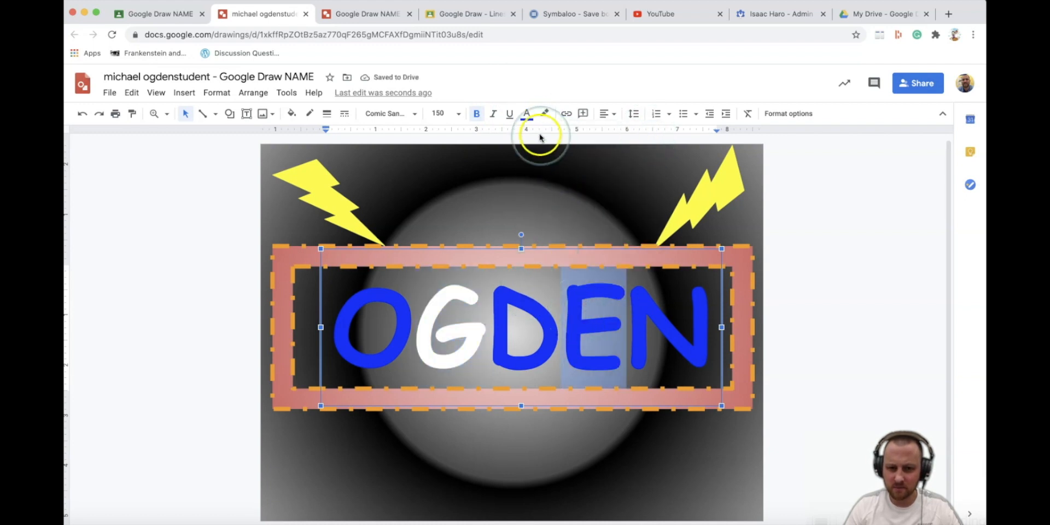
pyautogui.click(528, 114)
pyautogui.click(645, 138)
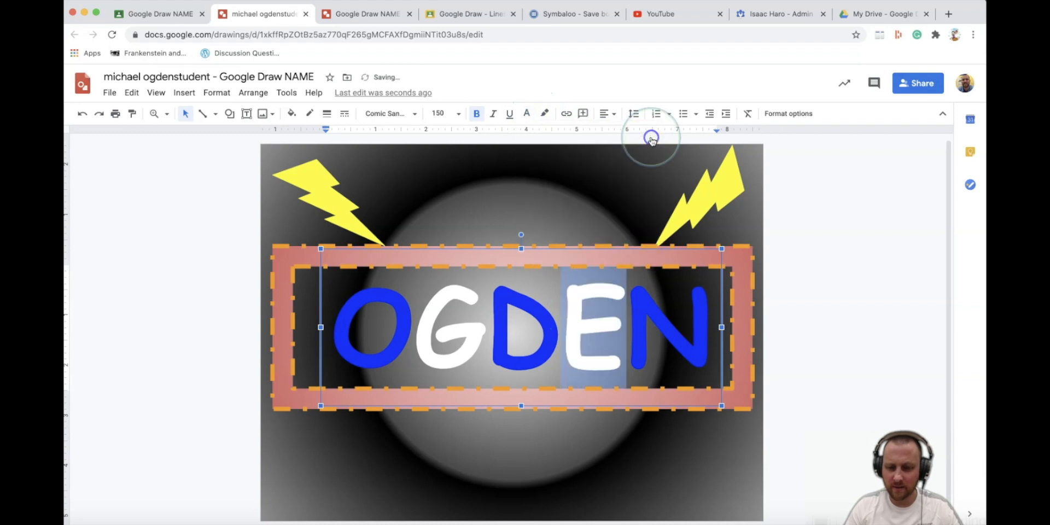
pyautogui.click(571, 358)
pyautogui.click(425, 336)
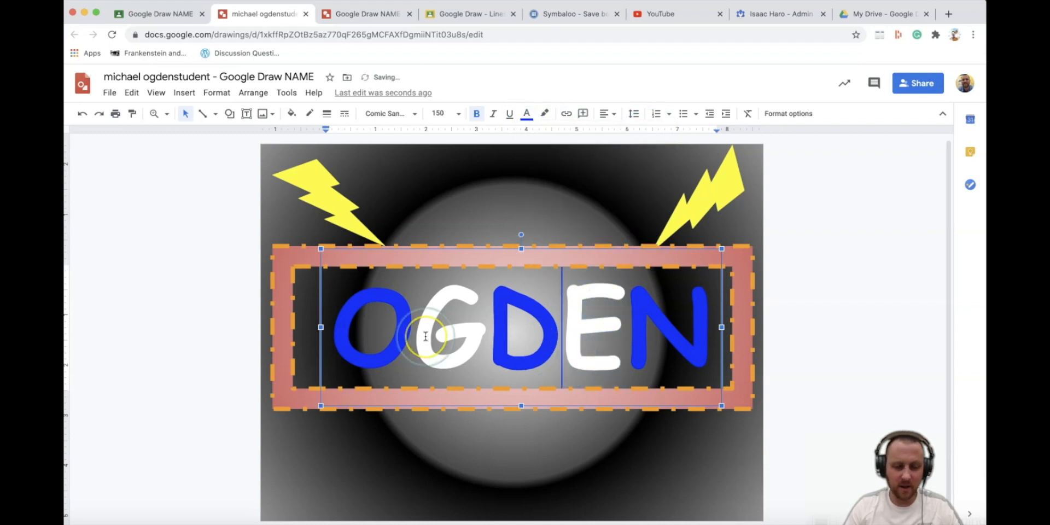
# Switch to the Google Classroom assignment and review the scoring criteria for colors, shape borders and background, and creativity.
pyautogui.click(179, 15)
pyautogui.scroll(-2, 223, 328)
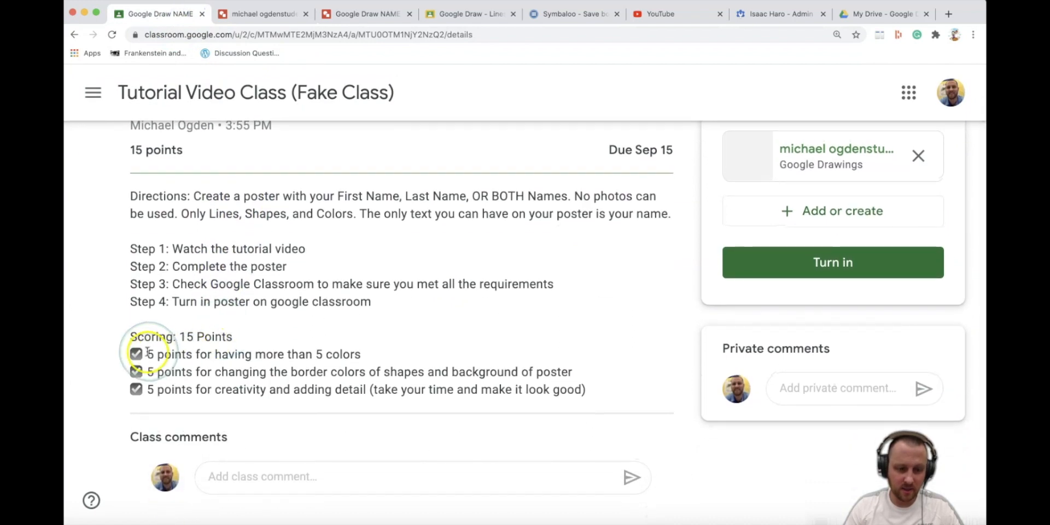
pyautogui.moveTo(145, 354); pyautogui.dragTo(428, 383)
pyautogui.click(408, 336)
pyautogui.moveTo(214, 354); pyautogui.dragTo(356, 353)
pyautogui.click(293, 310)
pyautogui.moveTo(155, 374); pyautogui.dragTo(494, 382)
pyautogui.click(436, 320)
pyautogui.moveTo(309, 372); pyautogui.dragTo(393, 369)
pyautogui.click(421, 332)
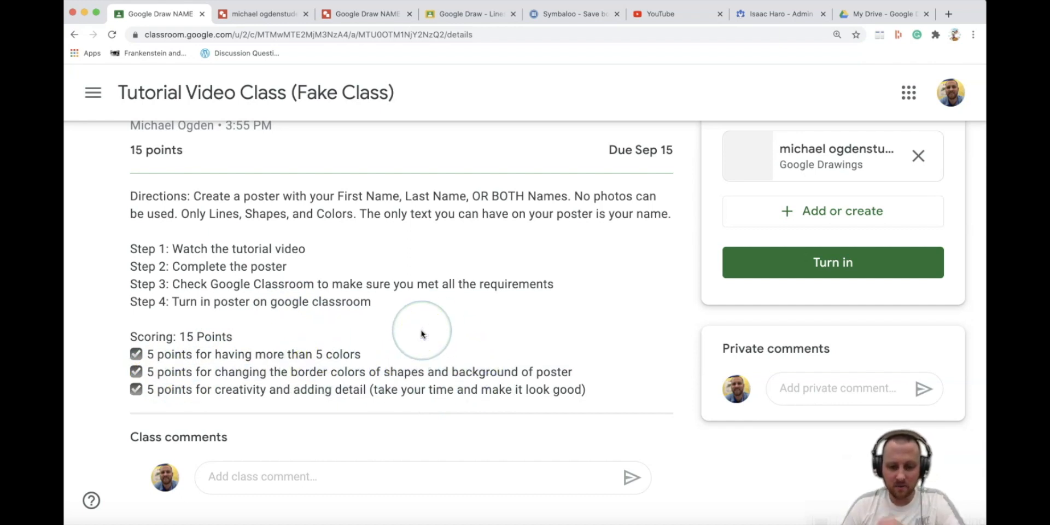
pyautogui.moveTo(164, 390); pyautogui.dragTo(378, 386)
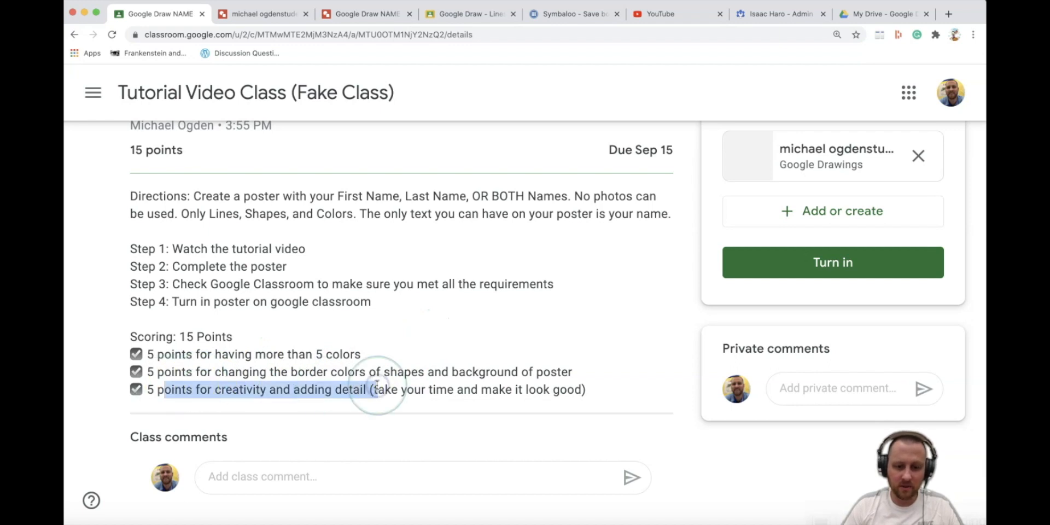
# Return to the Google Drawings poster and draw a sun shape about 1.8 by 1.4 inches below the frame's lower-left corner.
pyautogui.click(265, 14)
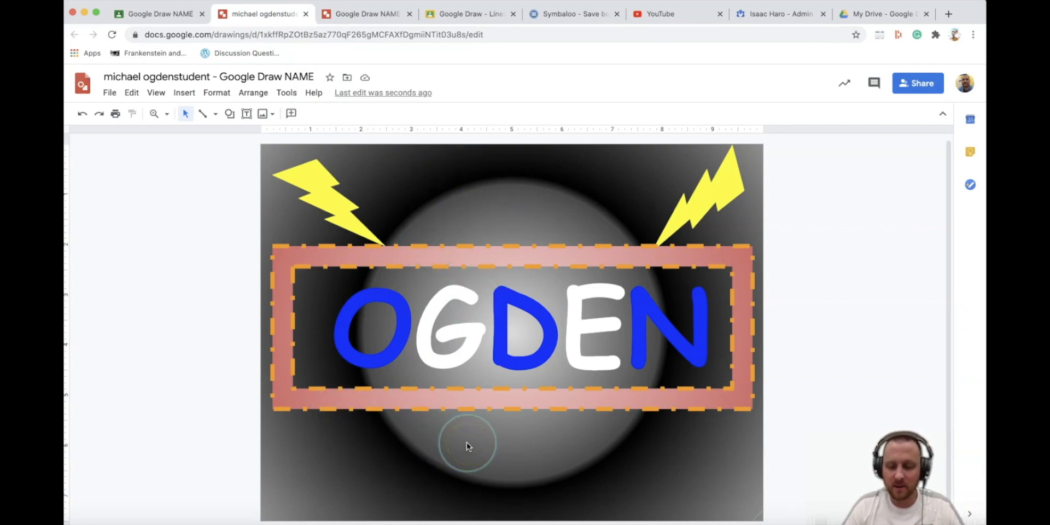
pyautogui.click(185, 88)
pyautogui.moveTo(293, 255)
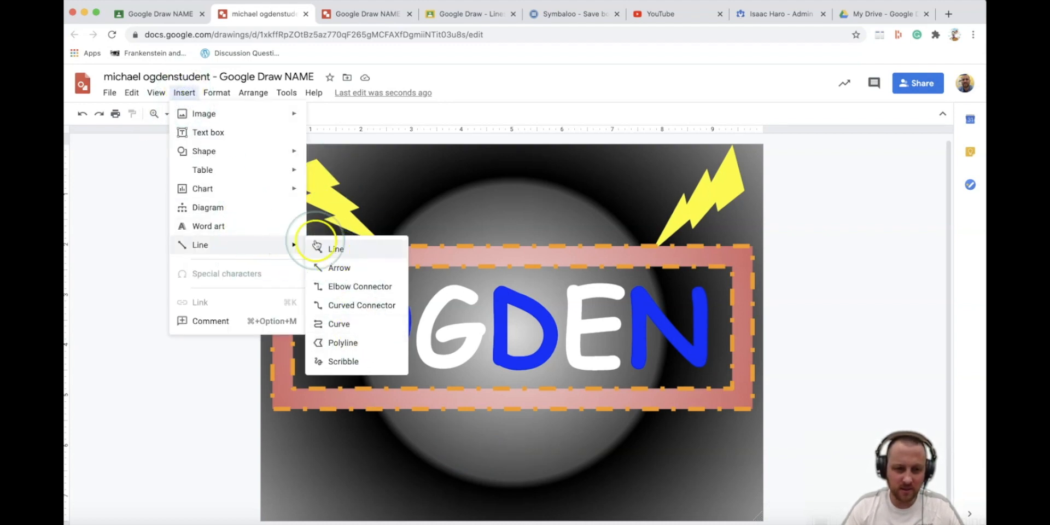
pyautogui.moveTo(251, 151)
pyautogui.moveTo(327, 158)
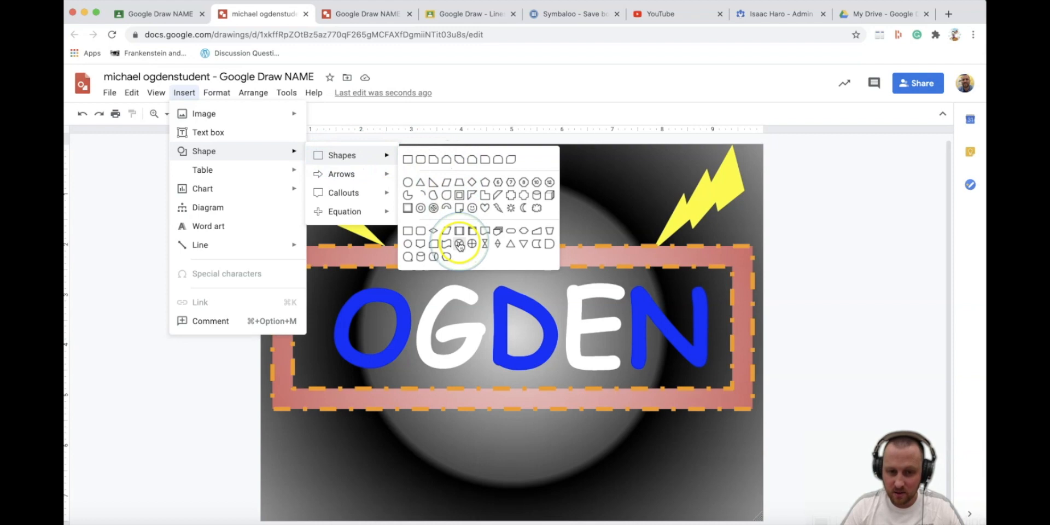
pyautogui.click(514, 211)
pyautogui.moveTo(280, 435); pyautogui.dragTo(345, 483)
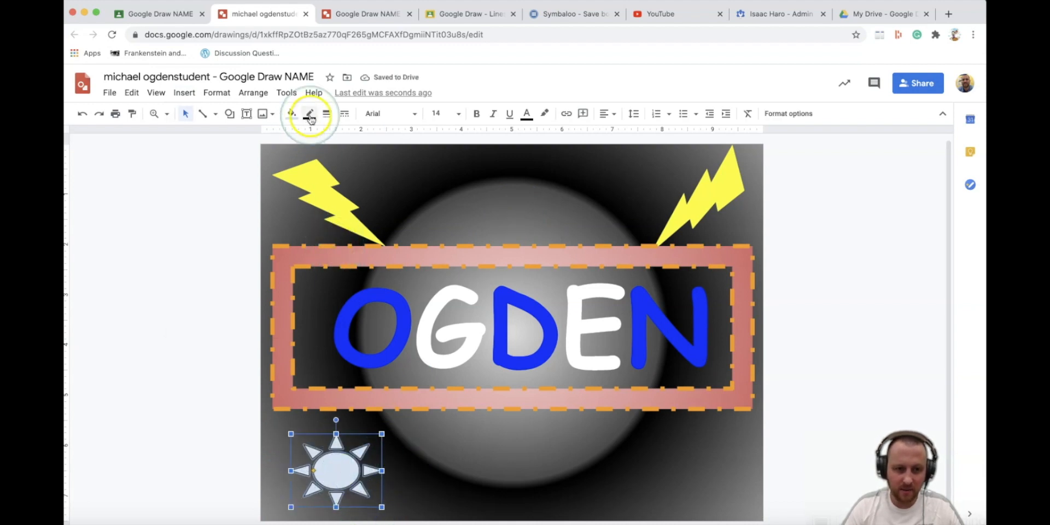
# Draw a half-round Delay shape about 1.9 by 1.5 inches beside the sun, and move the sun to overlap its flat side.
pyautogui.click(231, 115)
pyautogui.moveTo(251, 134)
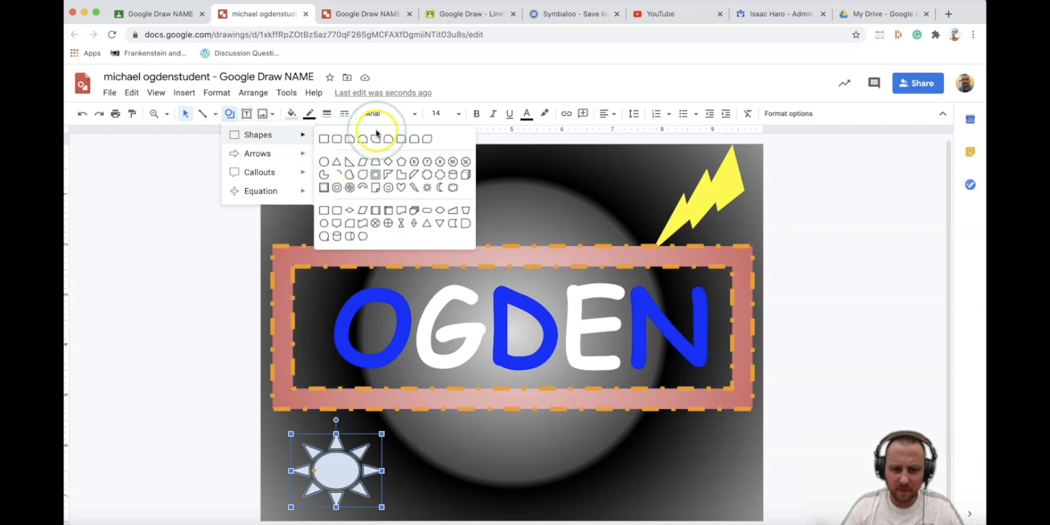
pyautogui.click(465, 221)
pyautogui.moveTo(390, 433); pyautogui.dragTo(486, 511)
pyautogui.moveTo(345, 469); pyautogui.dragTo(388, 468)
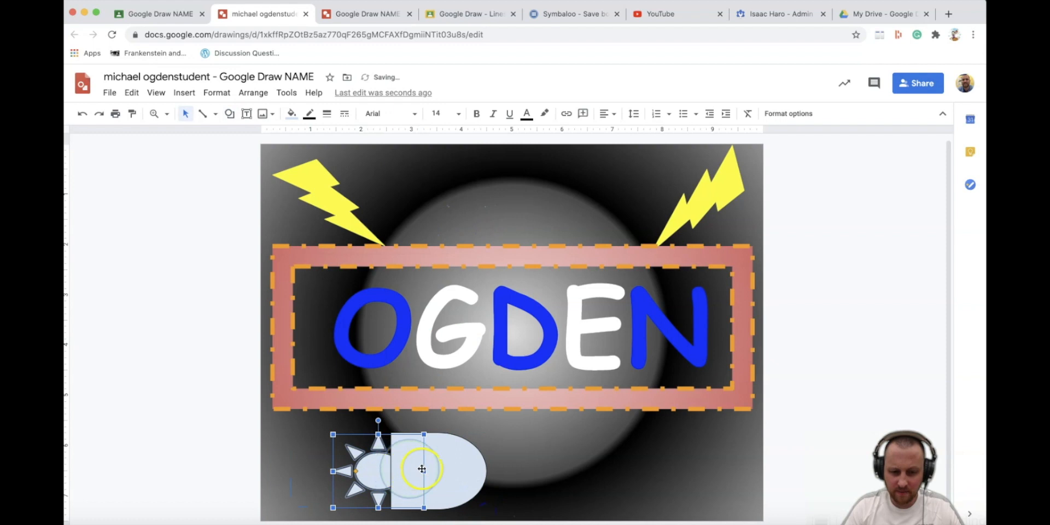
pyautogui.click(471, 474)
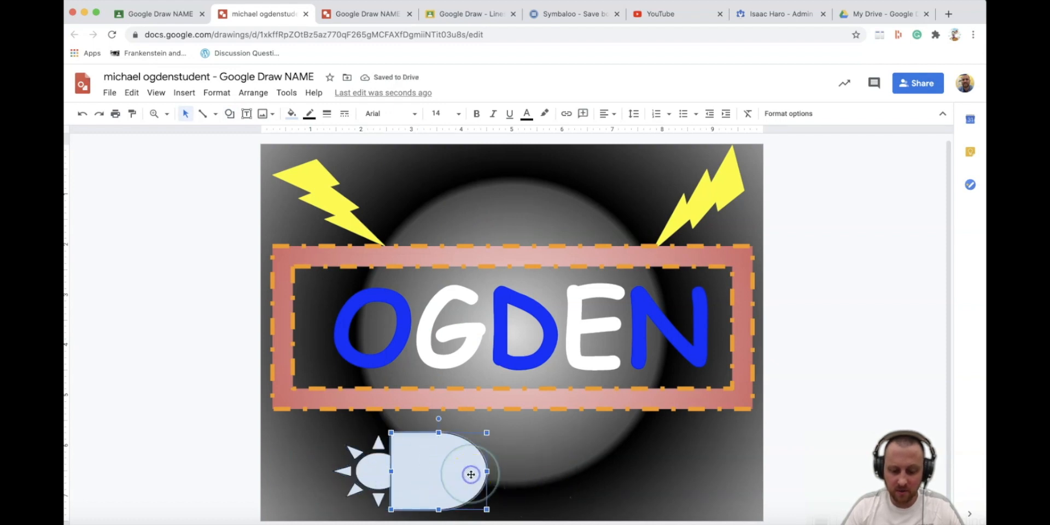
# Group the sun and Delay shapes, move the group below the frame's lower-right corner, and shrink it to about 2.2 by 1 inches.
pyautogui.moveTo(297, 433); pyautogui.dragTo(518, 509)
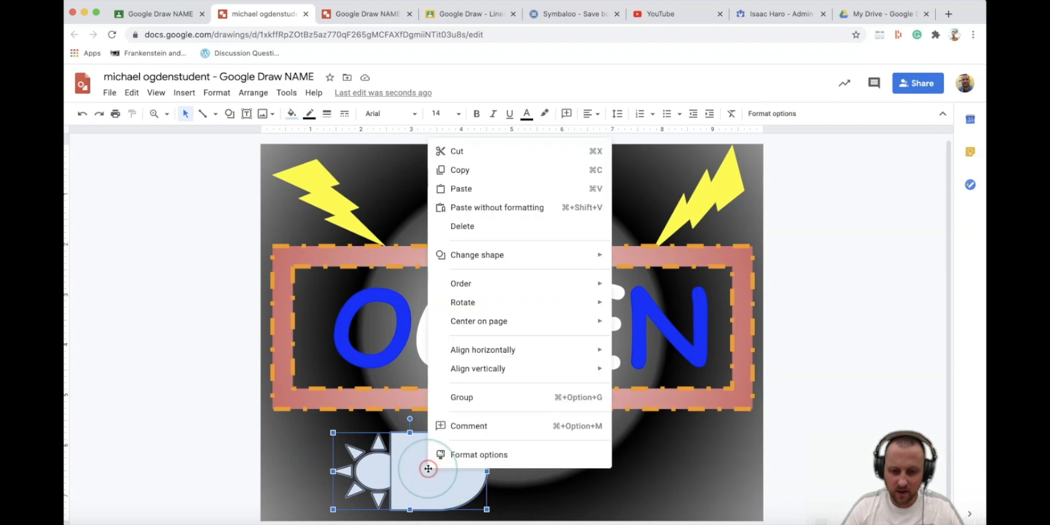
pyautogui.click(508, 397)
pyautogui.moveTo(523, 477); pyautogui.dragTo(612, 476)
pyautogui.moveTo(663, 433); pyautogui.dragTo(707, 466)
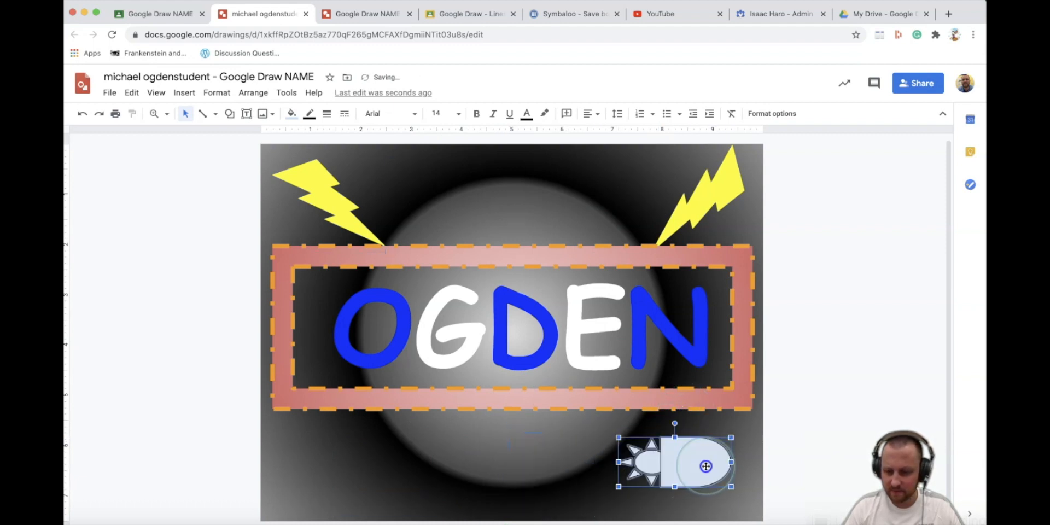
# Fill the grouped sun and Delay shapes with red and give them a 4px yellow border.
pyautogui.click(292, 114)
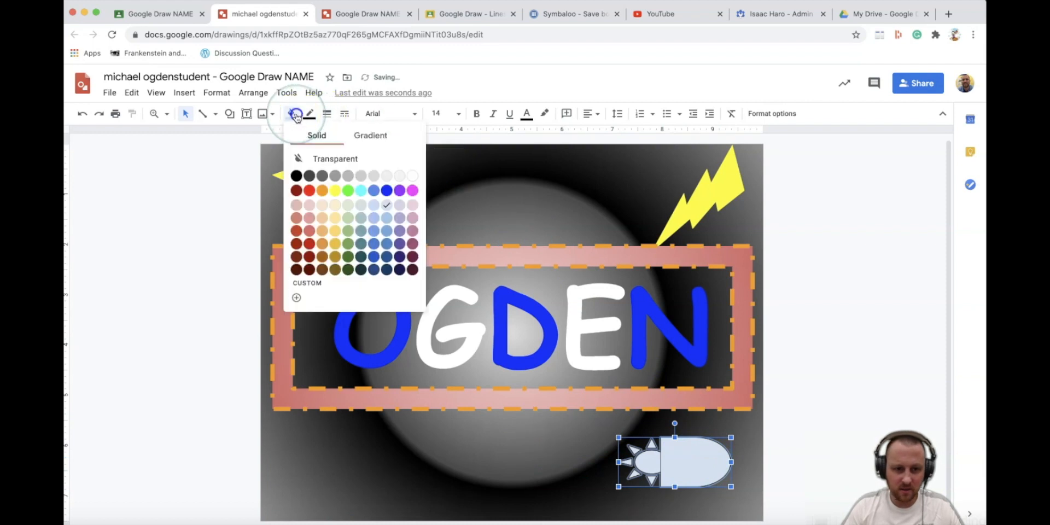
pyautogui.click(314, 191)
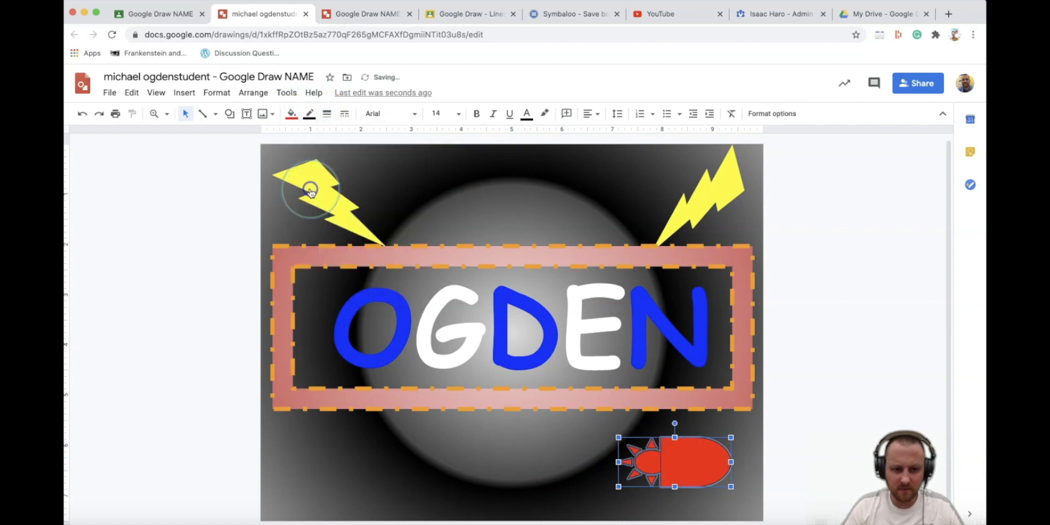
pyautogui.click(328, 113)
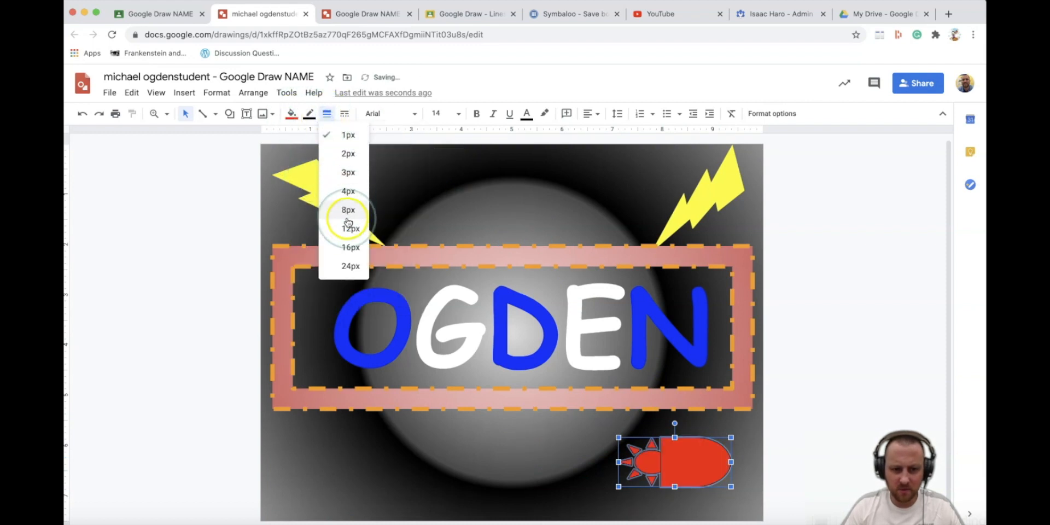
pyautogui.click(350, 228)
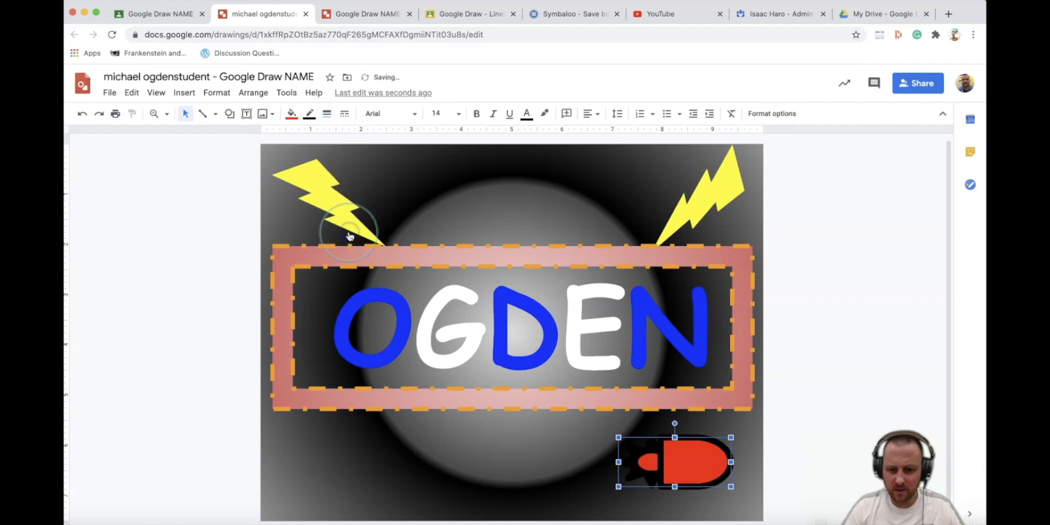
pyautogui.click(328, 113)
pyautogui.click(349, 187)
pyautogui.click(309, 113)
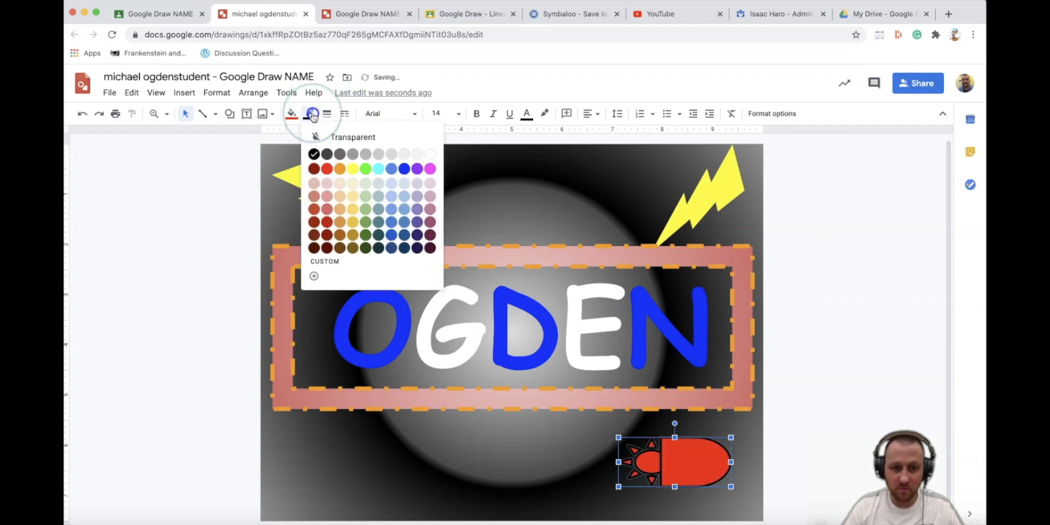
pyautogui.click(354, 174)
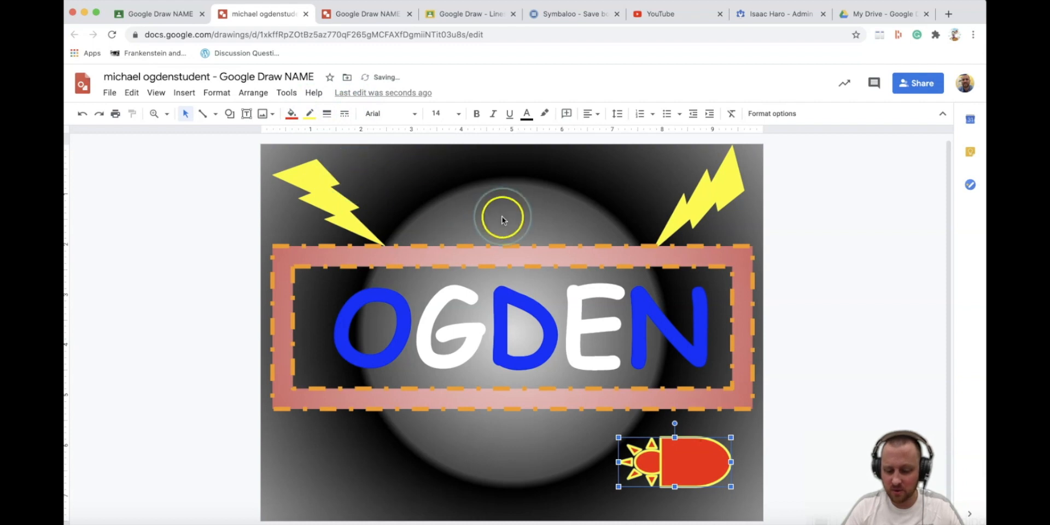
# Move the red group below the frame's lower-left corner and enlarge it to about 2.8 by 1.7 inches.
pyautogui.click(699, 455)
pyautogui.click(748, 463)
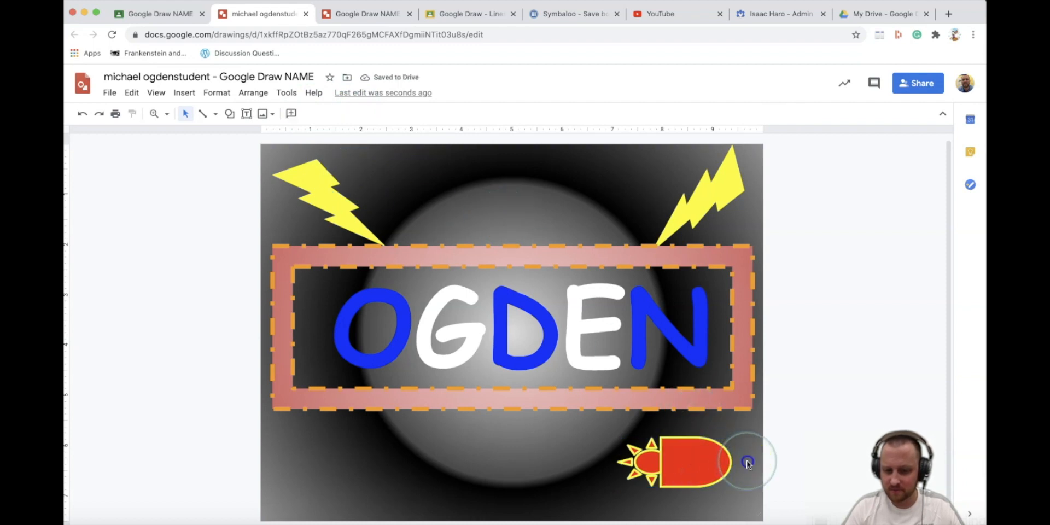
pyautogui.moveTo(690, 457); pyautogui.dragTo(359, 457)
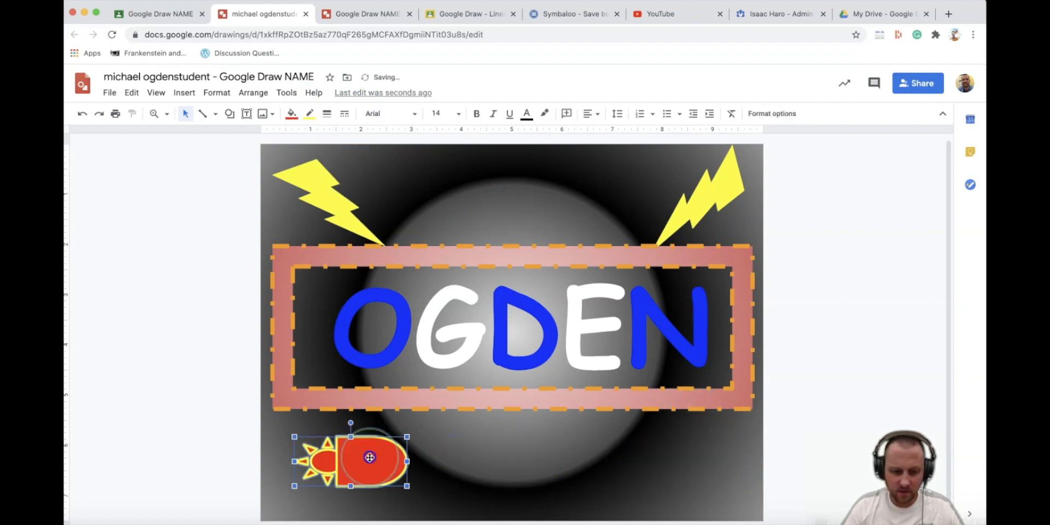
pyautogui.moveTo(407, 486); pyautogui.dragTo(369, 459)
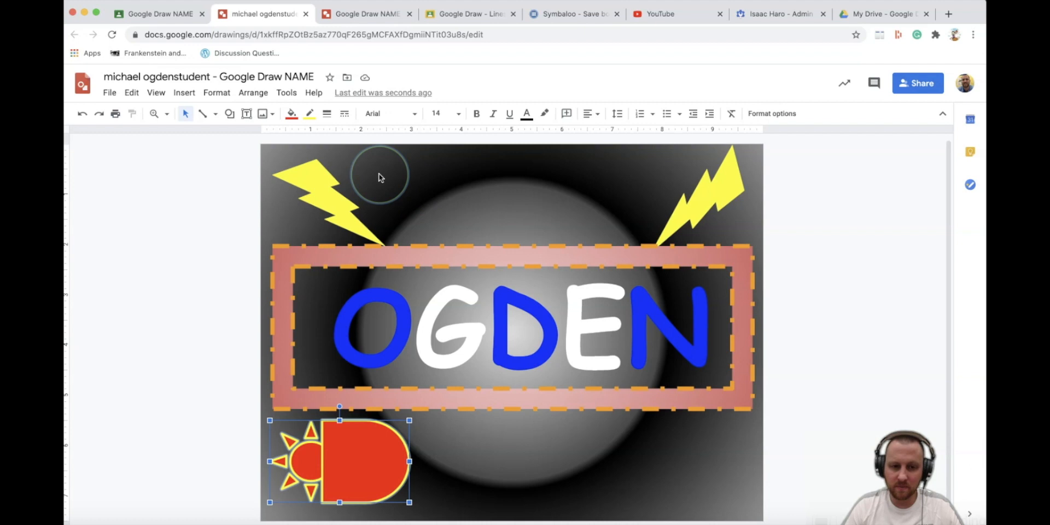
# Shift the left lightning bolt toward the canvas corner and place a slightly smaller duplicate, about 2.1 by 1.6 inches, beside it.
pyautogui.click(311, 175)
pyautogui.moveTo(310, 176); pyautogui.dragTo(308, 171)
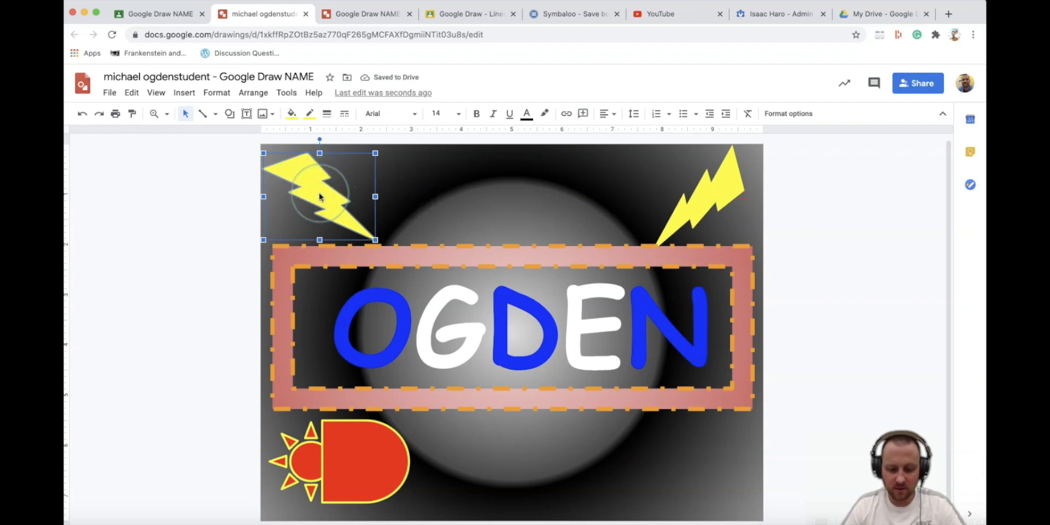
pyautogui.moveTo(320, 196); pyautogui.dragTo(398, 200)
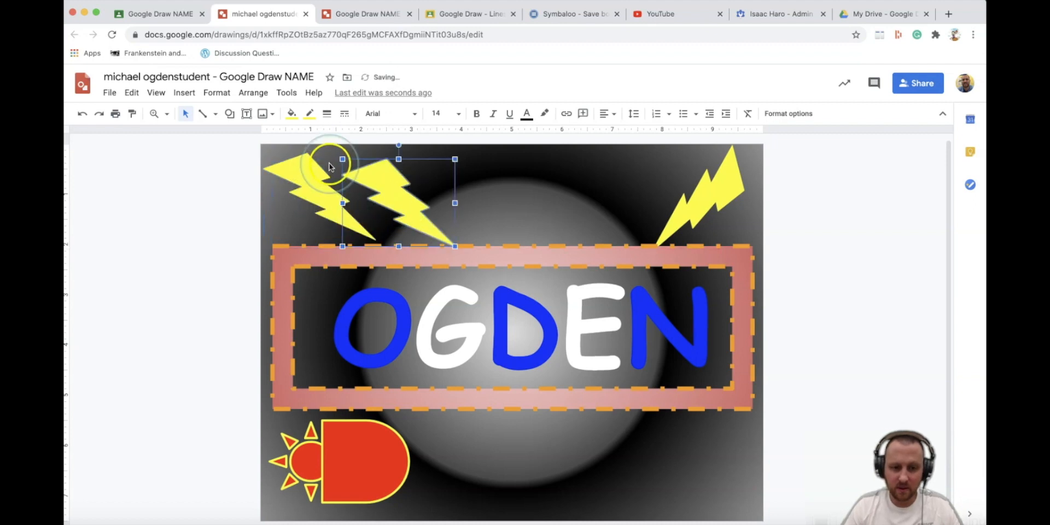
pyautogui.moveTo(342, 159); pyautogui.dragTo(351, 166)
pyautogui.moveTo(396, 193); pyautogui.dragTo(345, 170)
# Try an orange fill and a custom #ffc500ff fill on the duplicate lightning bolt.
pyautogui.click(291, 113)
pyautogui.click(320, 193)
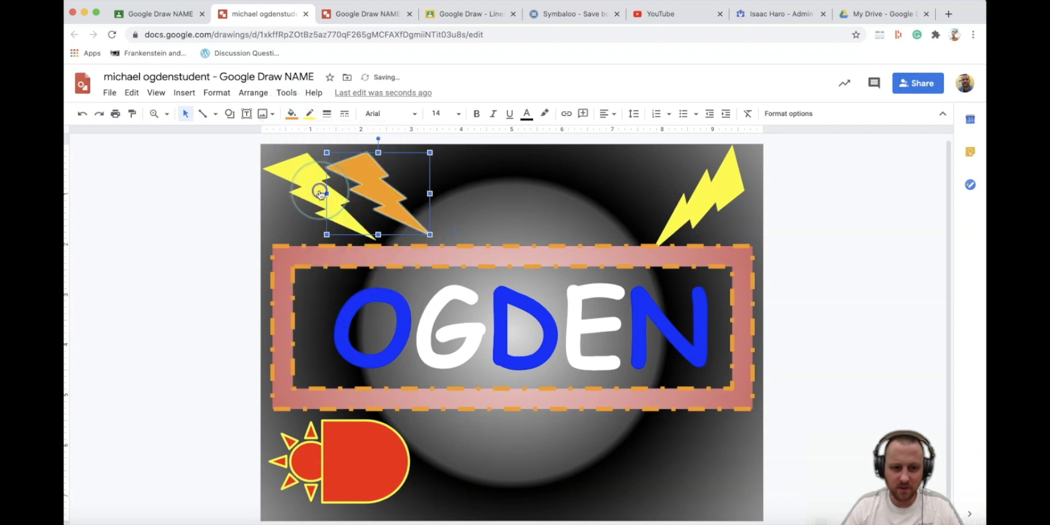
pyautogui.click(291, 113)
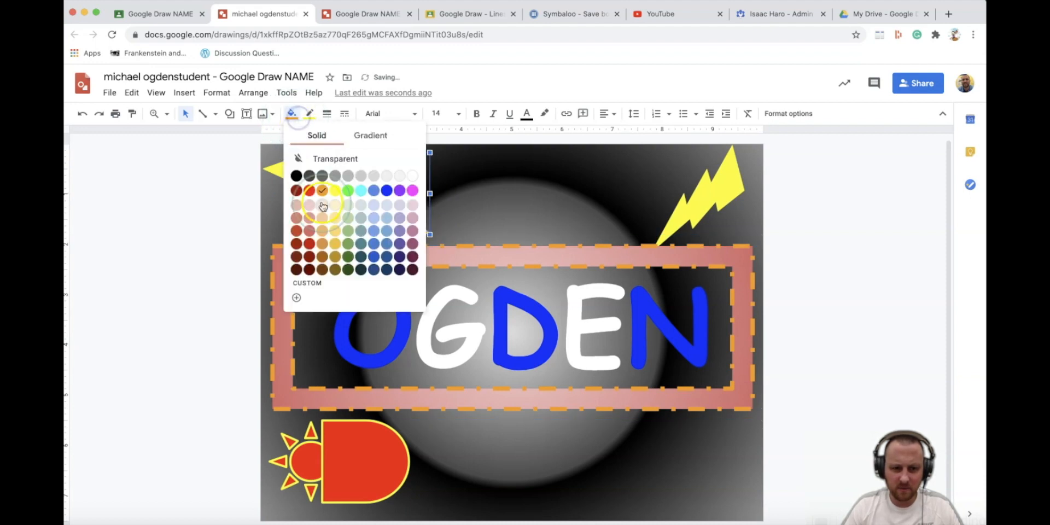
pyautogui.click(310, 284)
pyautogui.moveTo(482, 336)
pyautogui.mouseDown()
pyautogui.moveTo(533, 338)
pyautogui.moveTo(485, 336)
pyautogui.mouseUp()
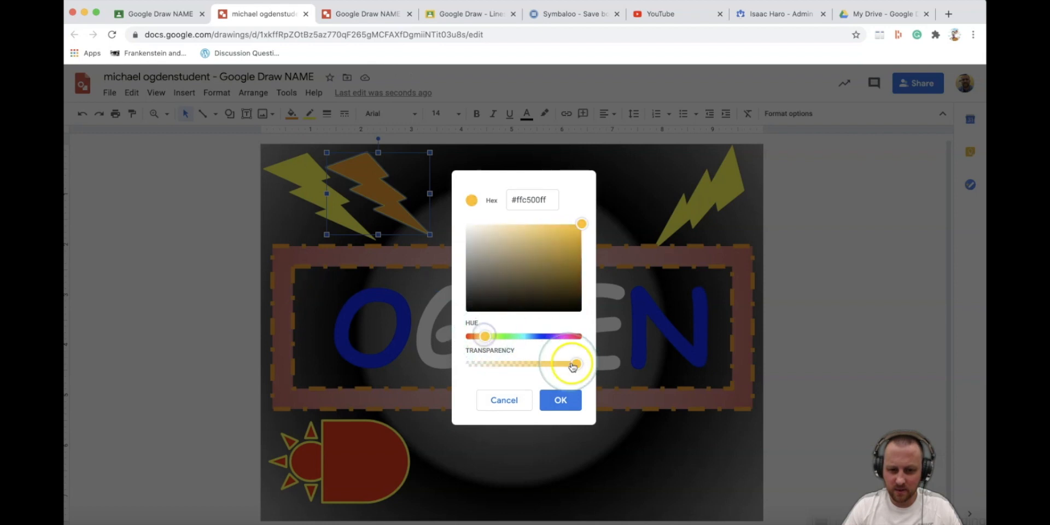
pyautogui.click(561, 400)
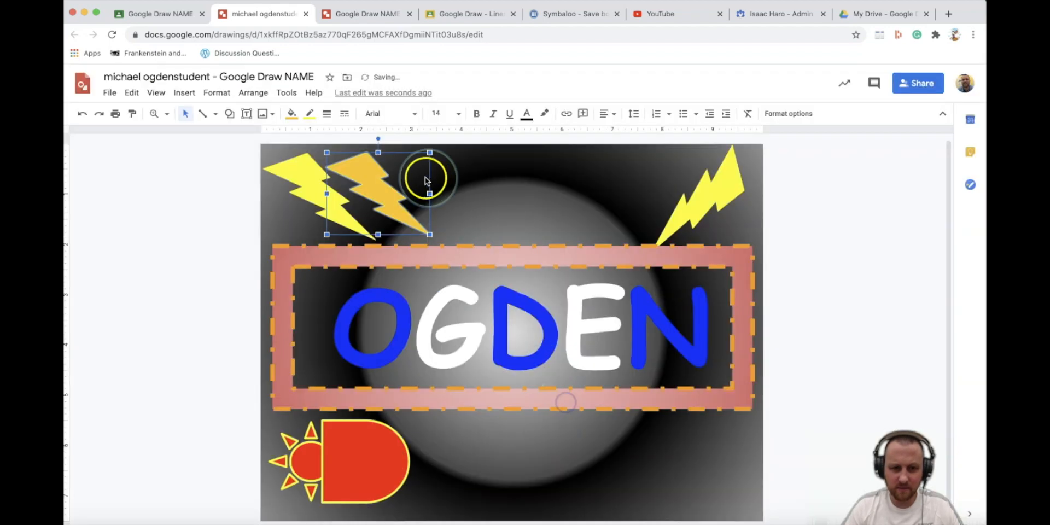
# Set both the fill and the border of the duplicate lightning bolt to orange.
pyautogui.click(293, 113)
pyautogui.click(323, 191)
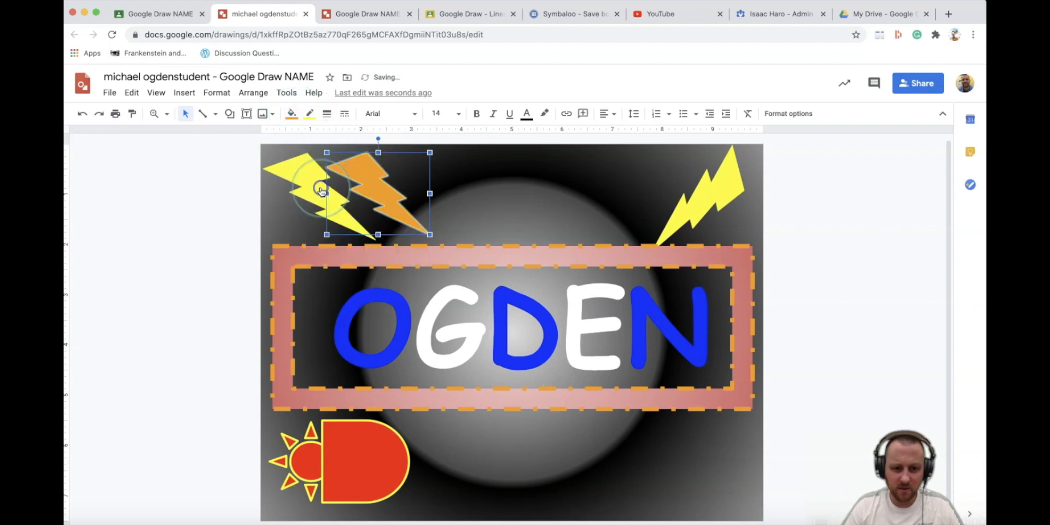
pyautogui.click(292, 114)
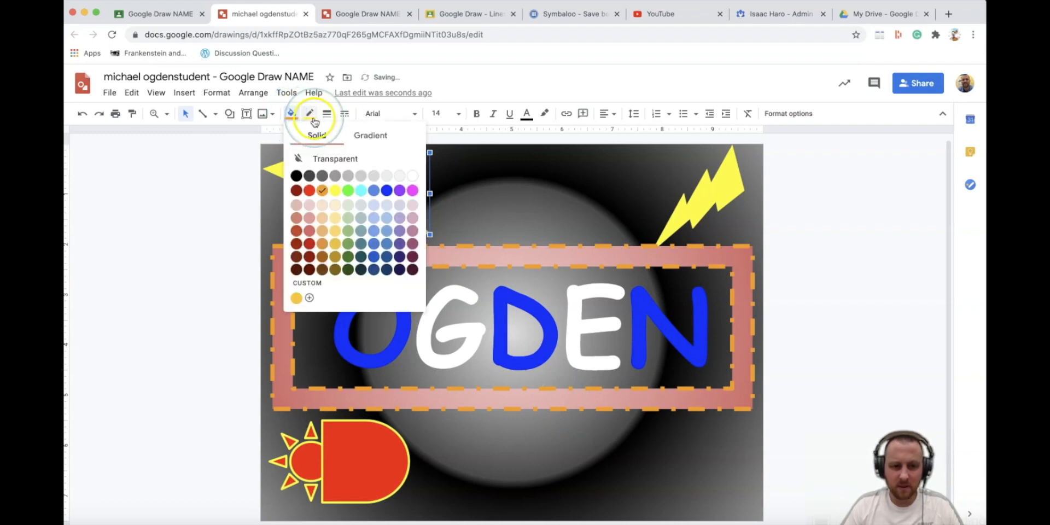
pyautogui.click(310, 113)
pyautogui.click(339, 168)
# Lay the orange bolt over the left yellow bolt, slightly offset so that a yellow edge shows around it.
pyautogui.moveTo(375, 169); pyautogui.dragTo(305, 180)
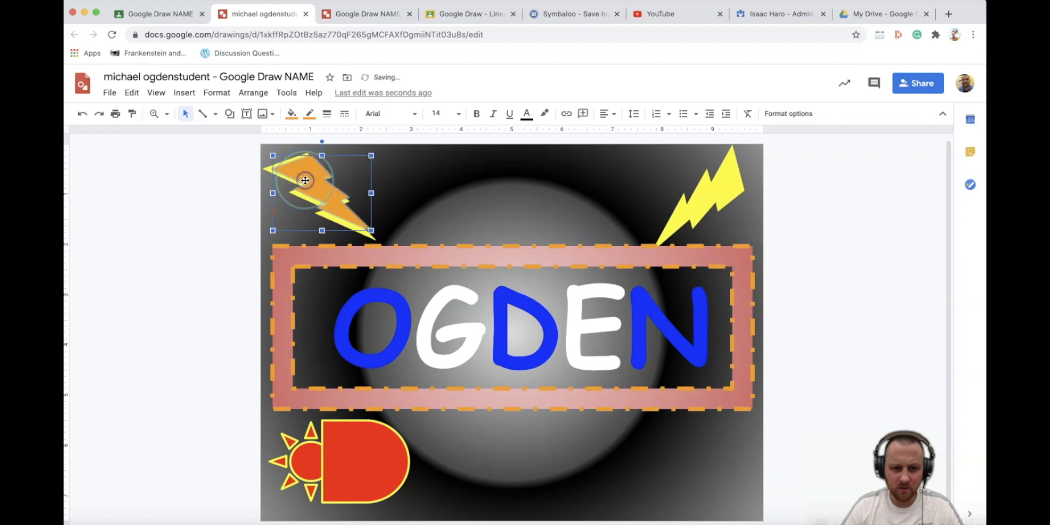
pyautogui.click(408, 182)
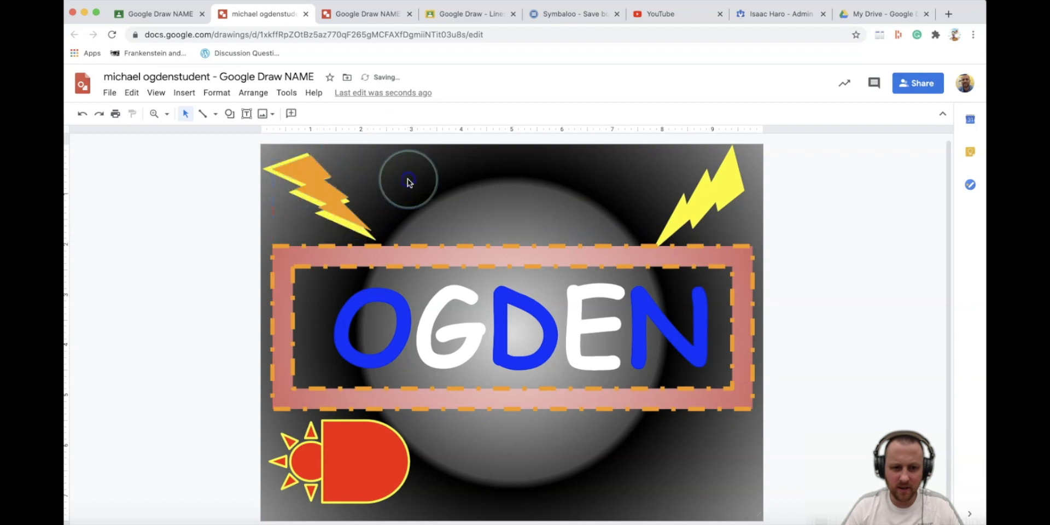
pyautogui.click(314, 170)
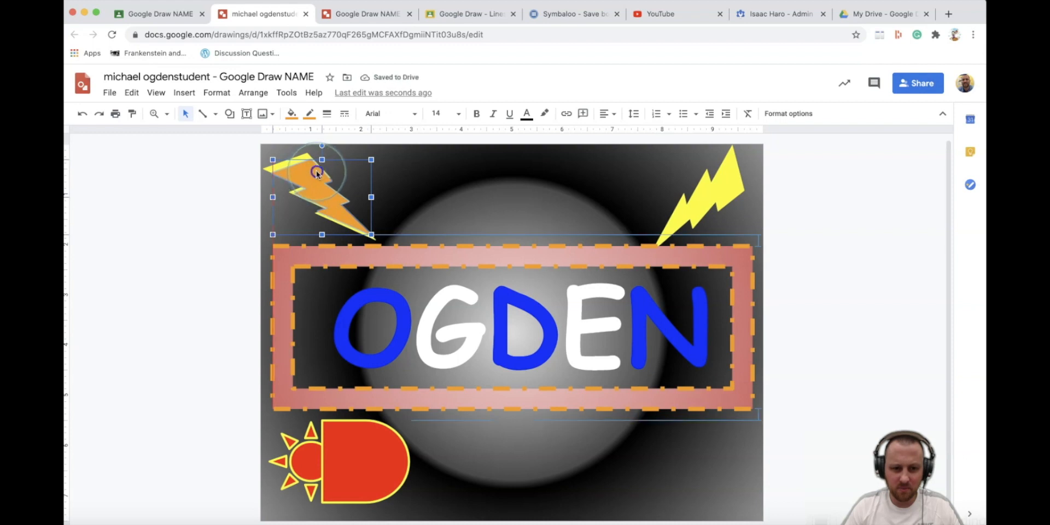
pyautogui.click(449, 175)
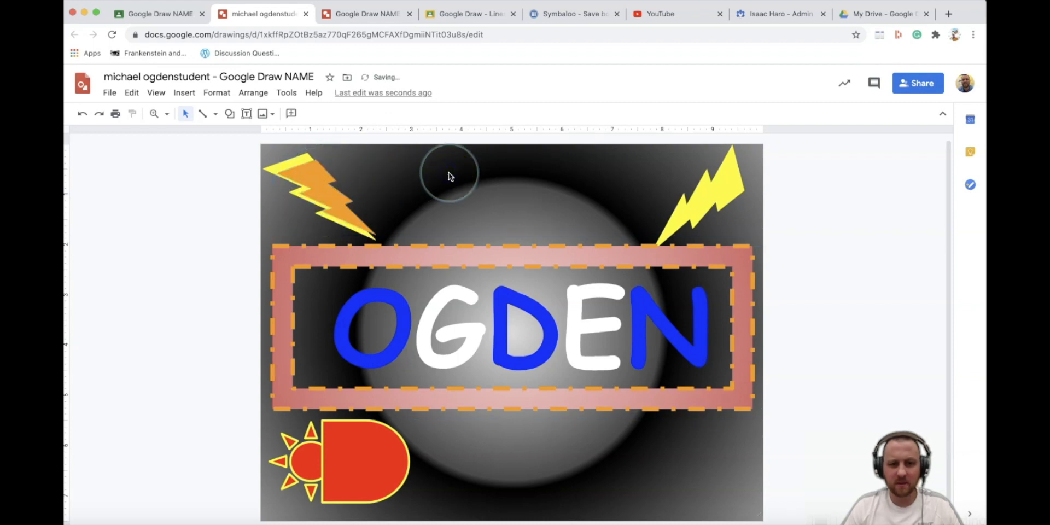
# Duplicate the orange bolt, place the copy beside it, and set the copy's fill and border to red.
pyautogui.click(317, 180)
pyautogui.press('super+d')
pyautogui.moveTo(324, 181); pyautogui.dragTo(364, 179)
pyautogui.click(292, 114)
pyautogui.click(328, 201)
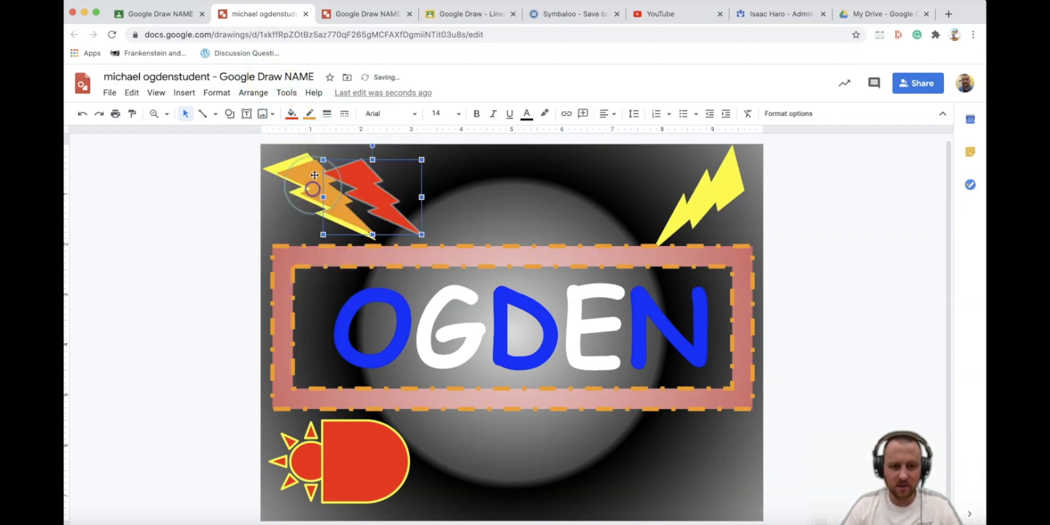
pyautogui.click(310, 113)
pyautogui.click(326, 169)
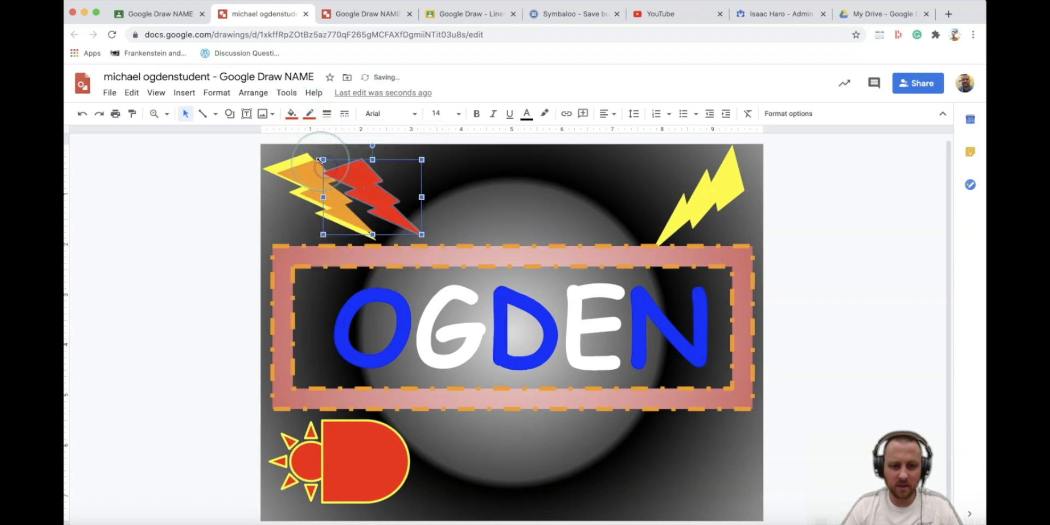
# Shrink the red bolt and lay it over the orange bolt to form a layered yellow, orange and red bolt.
pyautogui.moveTo(322, 159); pyautogui.dragTo(324, 185)
pyautogui.click(373, 194)
pyautogui.click(428, 181)
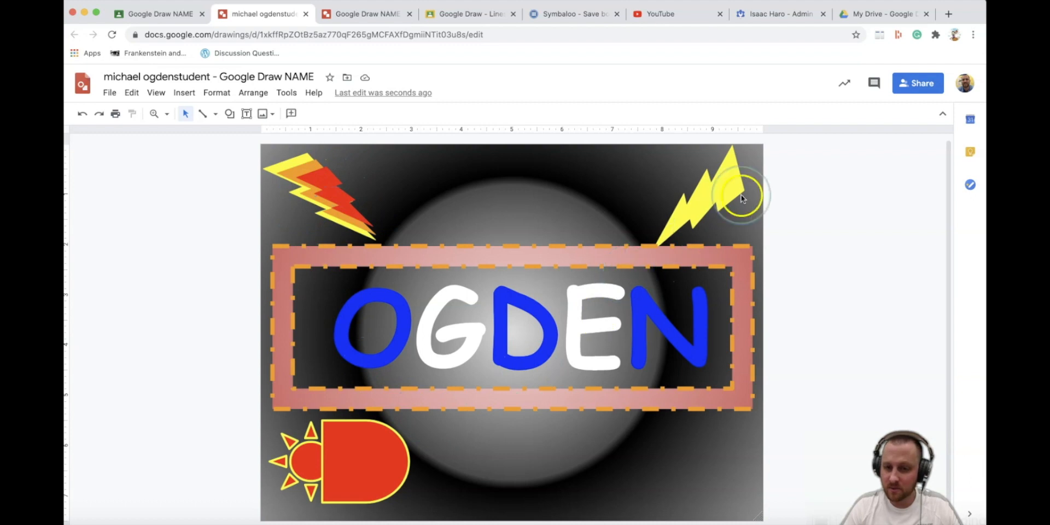
# Draw a Moon shape about 0.6 by 1.2 inches just beside the red group below the frame.
pyautogui.click(184, 92)
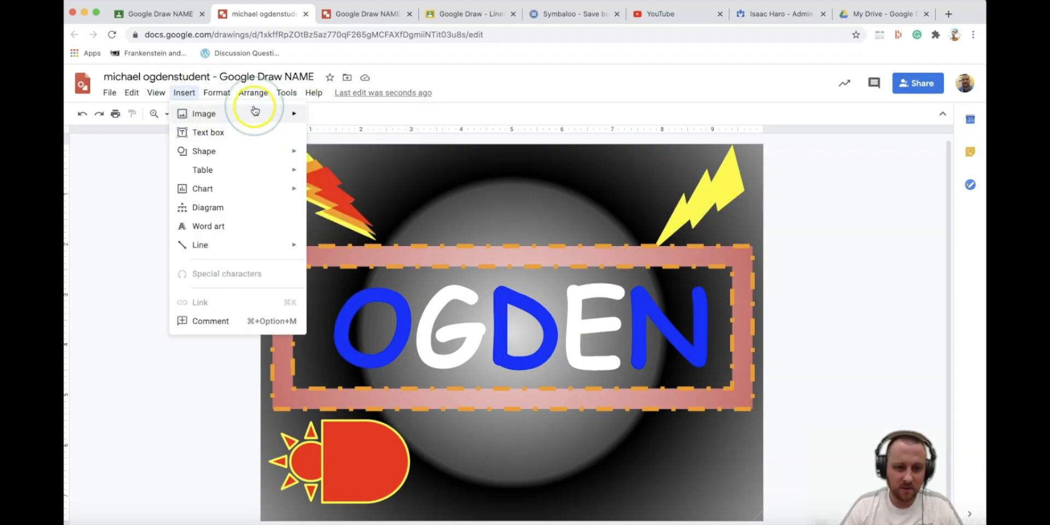
pyautogui.moveTo(288, 149)
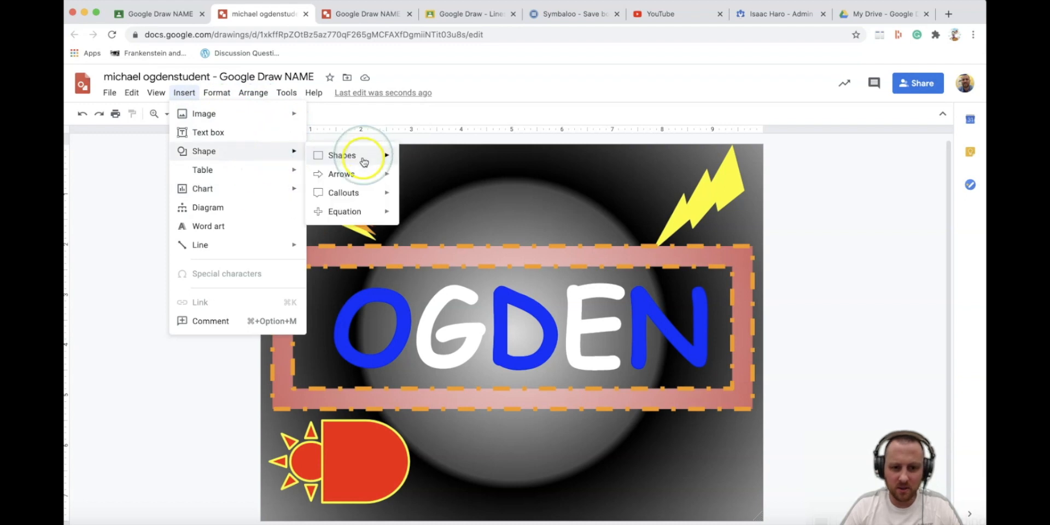
pyautogui.moveTo(359, 158)
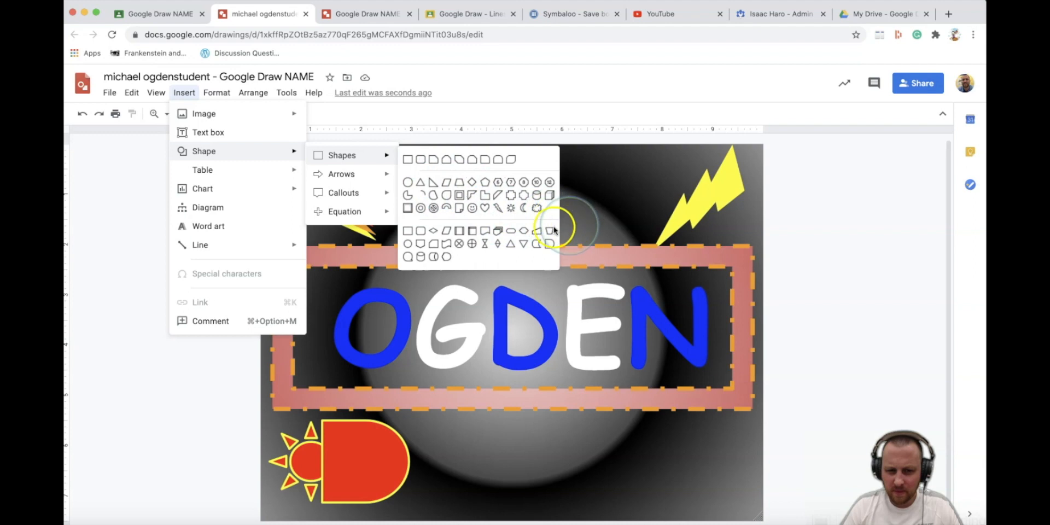
pyautogui.click(523, 208)
pyautogui.moveTo(528, 421); pyautogui.dragTo(441, 484)
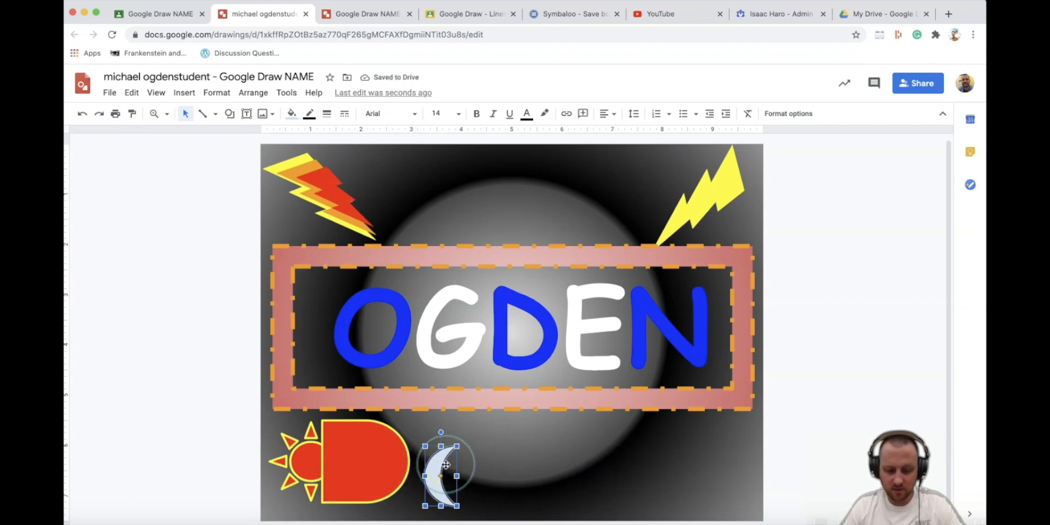
# Duplicate the moon, place the copy beside the original, and flip the copy horizontally.
pyautogui.press('super+v')
pyautogui.moveTo(454, 476); pyautogui.dragTo(502, 461)
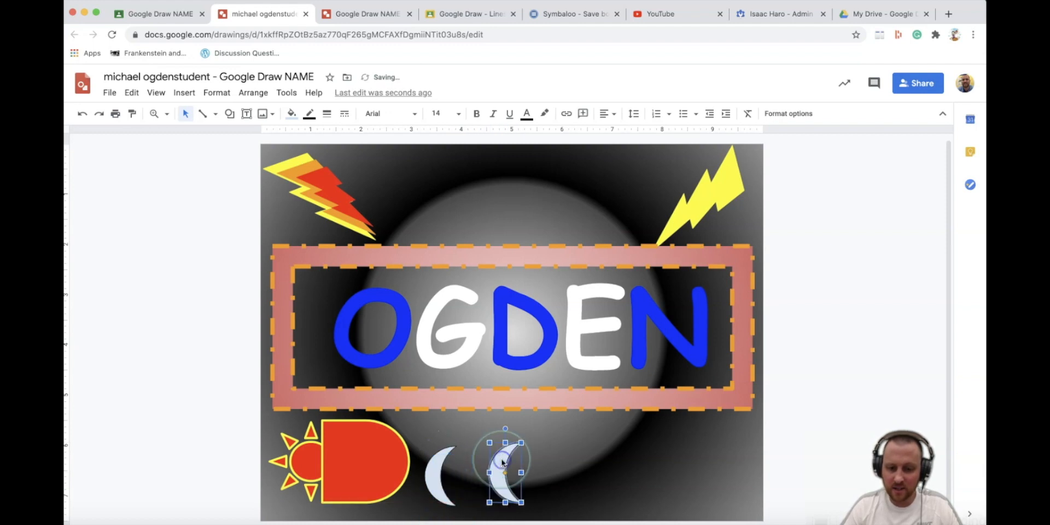
pyautogui.rightClick(500, 461)
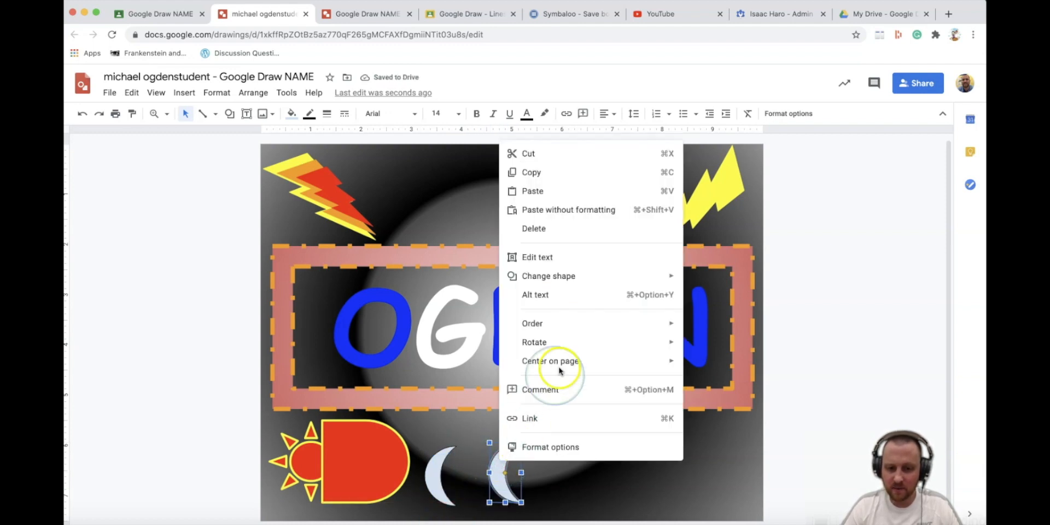
pyautogui.moveTo(574, 346)
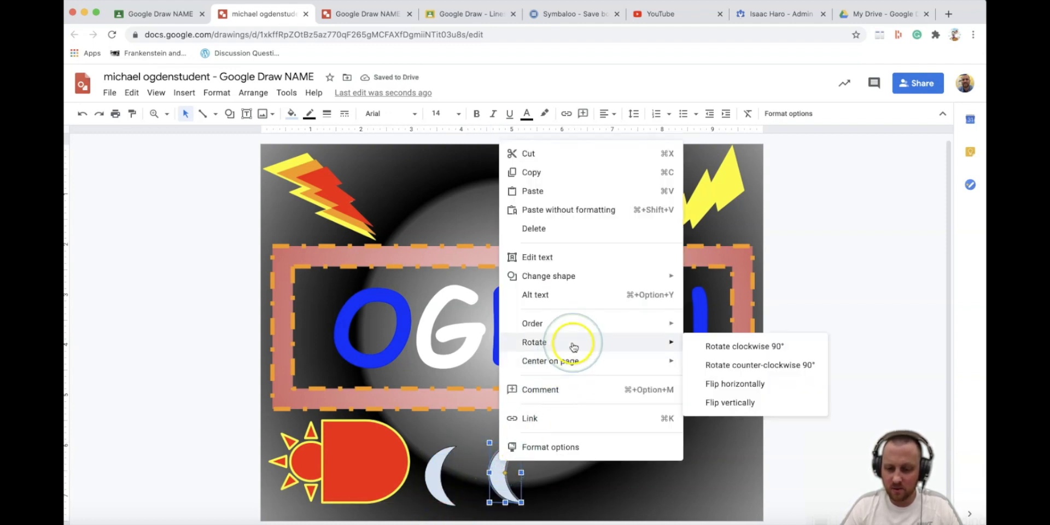
pyautogui.click(736, 384)
# Move the flipped moon about 3.5 inches away from the first moon and level the two so they bow outward.
pyautogui.moveTo(507, 476); pyautogui.dragTo(632, 477)
pyautogui.moveTo(438, 476); pyautogui.dragTo(435, 483)
pyautogui.moveTo(628, 481); pyautogui.dragTo(622, 488)
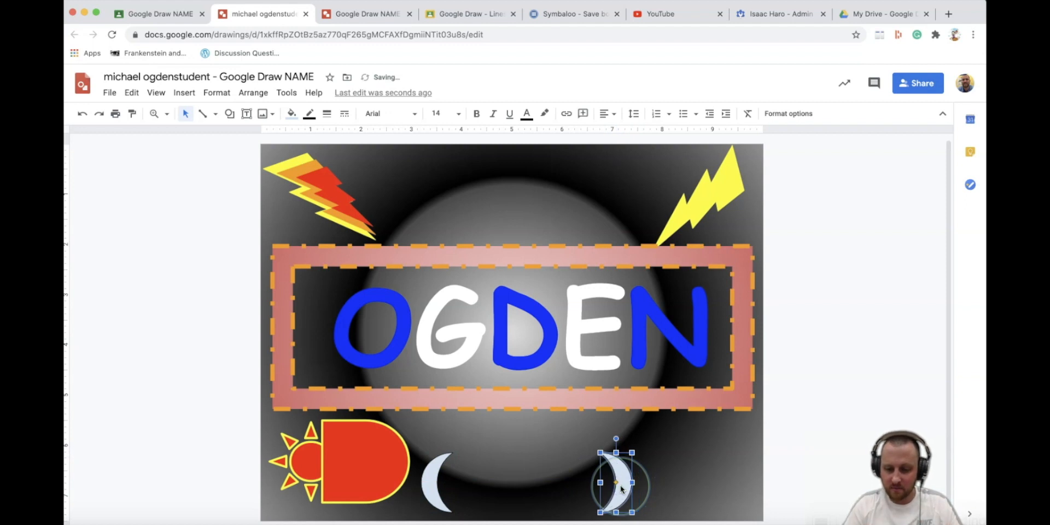
pyautogui.click(680, 472)
pyautogui.click(624, 483)
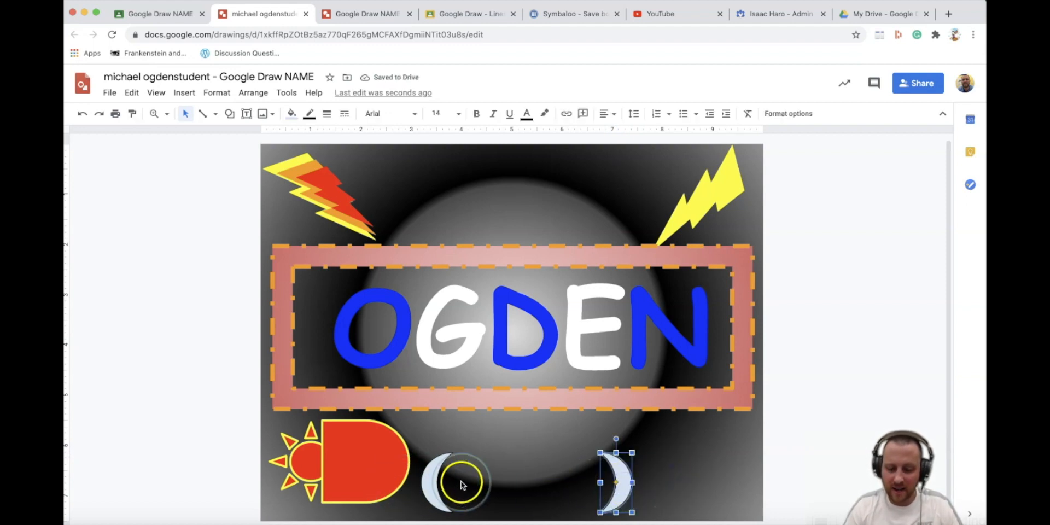
# Fill the moon beside the red group with yellow and the flipped moon with blue.
pyautogui.click(439, 480)
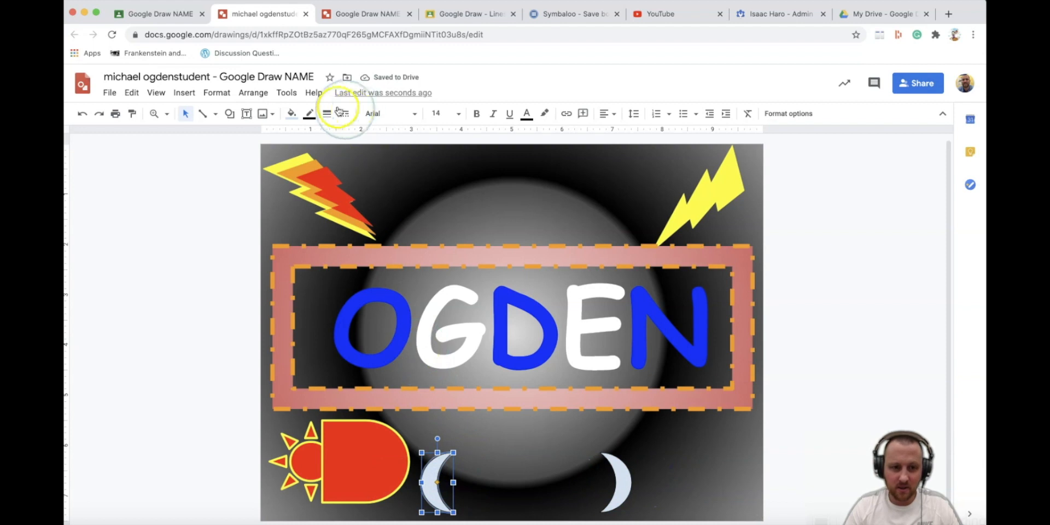
pyautogui.click(293, 114)
pyautogui.click(335, 190)
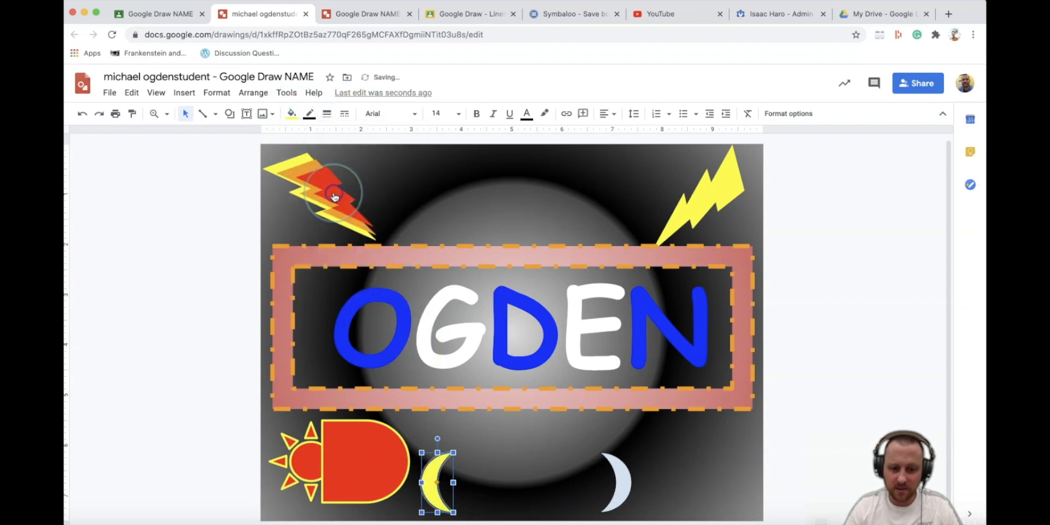
pyautogui.click(607, 459)
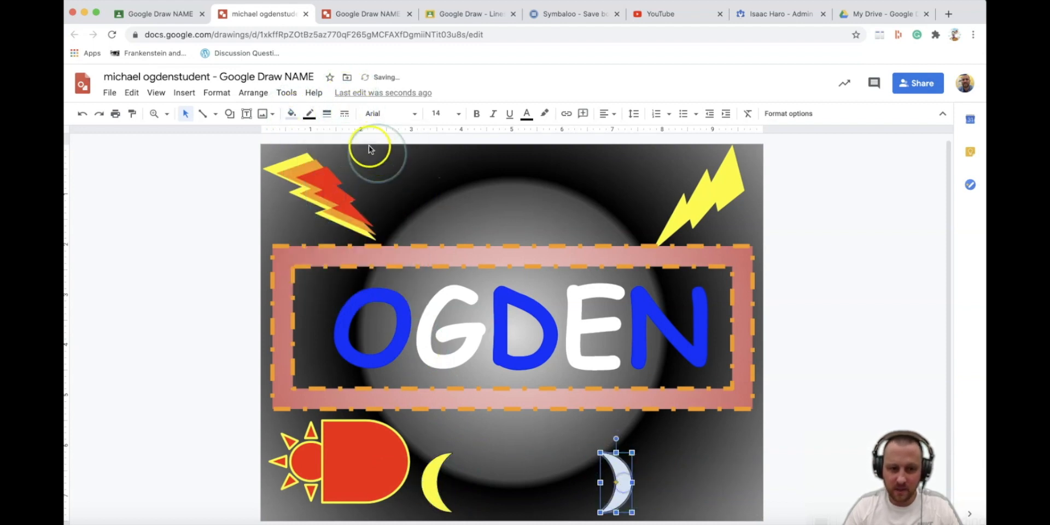
pyautogui.click(294, 113)
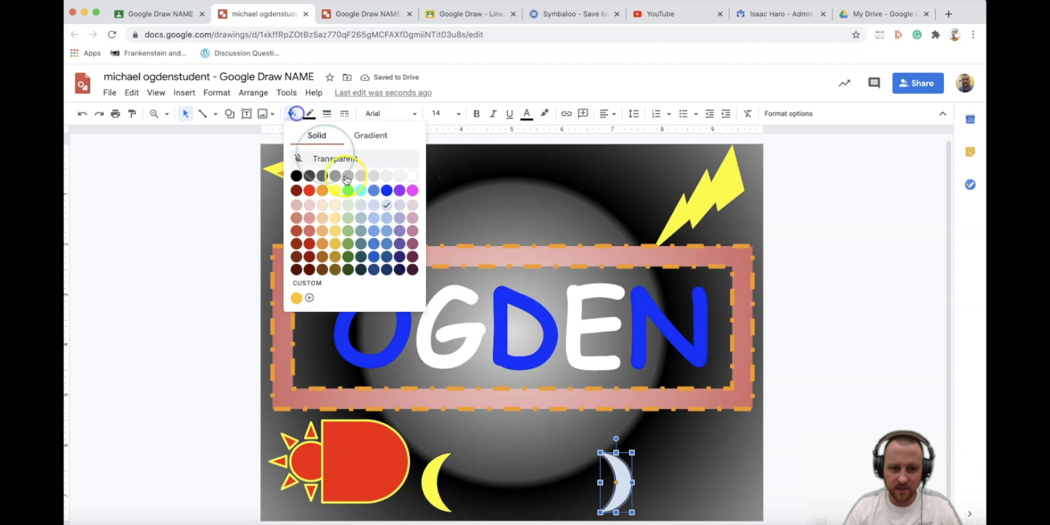
pyautogui.click(387, 192)
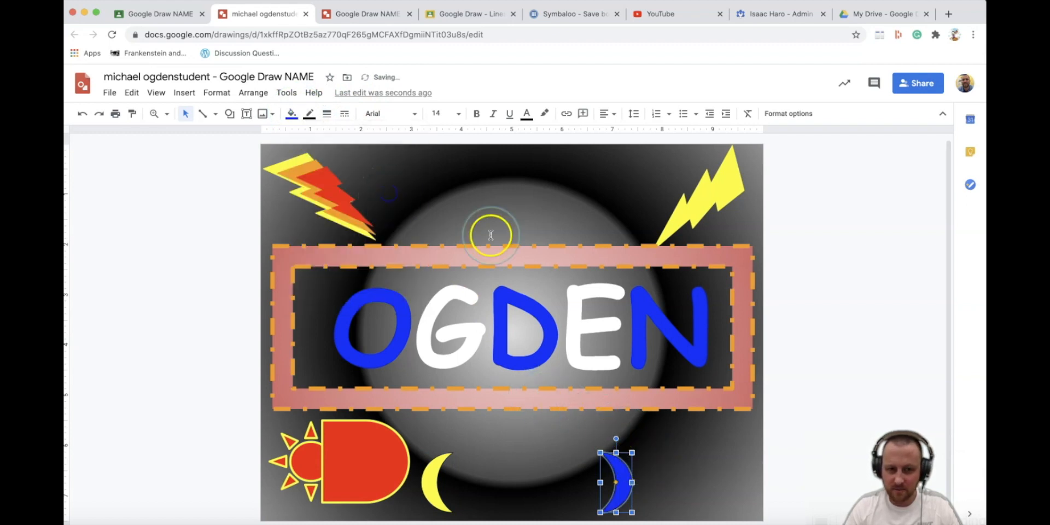
# Give both the blue moon and the yellow moon a bright green outline.
pyautogui.click(310, 114)
pyautogui.click(367, 171)
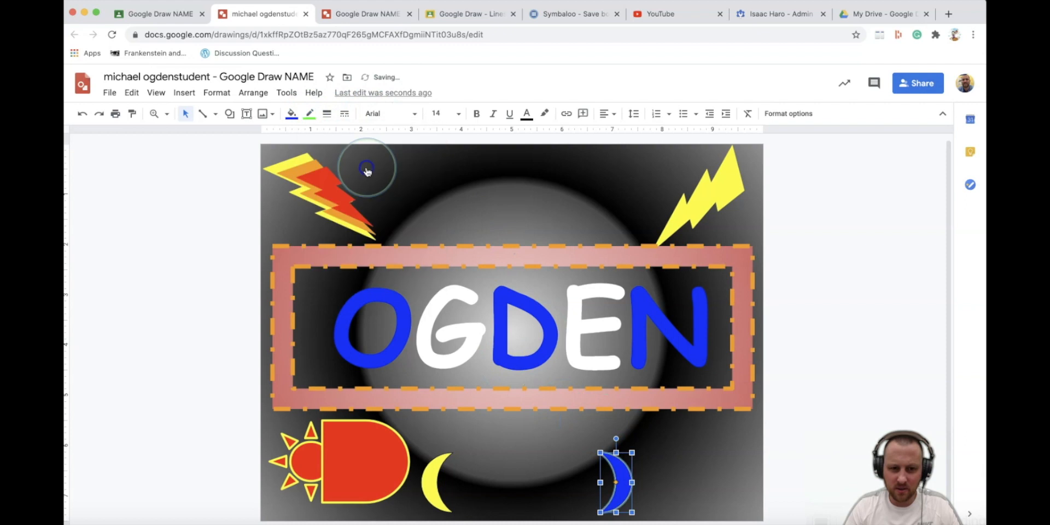
pyautogui.click(440, 473)
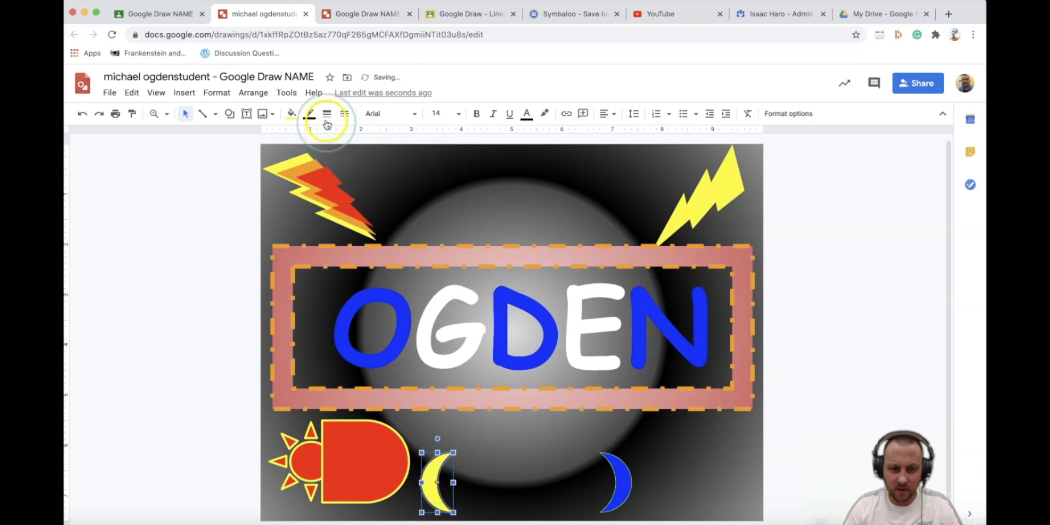
pyautogui.click(310, 114)
pyautogui.click(365, 169)
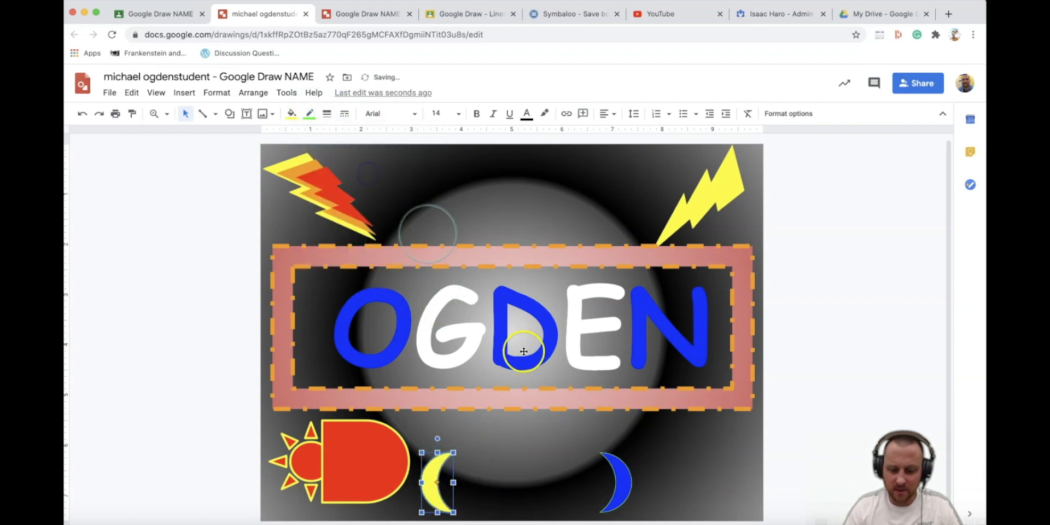
pyautogui.click(666, 447)
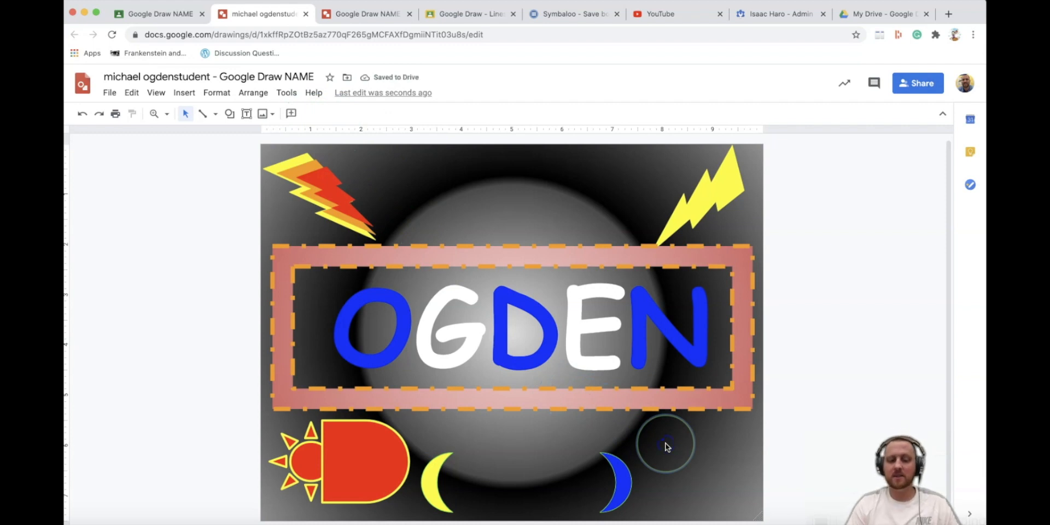